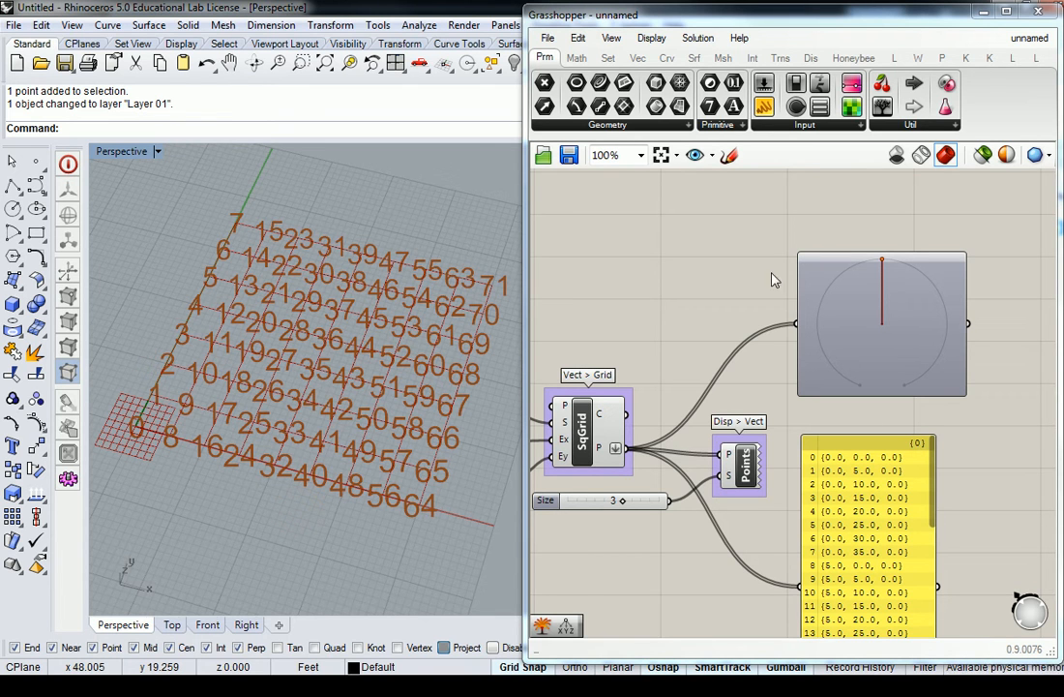
- Delete the tree diagram viewer and the coordinates panel fed by the SqGrid points output
{"action": "left_click", "coordinate": [871, 288]}
{"action": "key", "text": "Delete"}
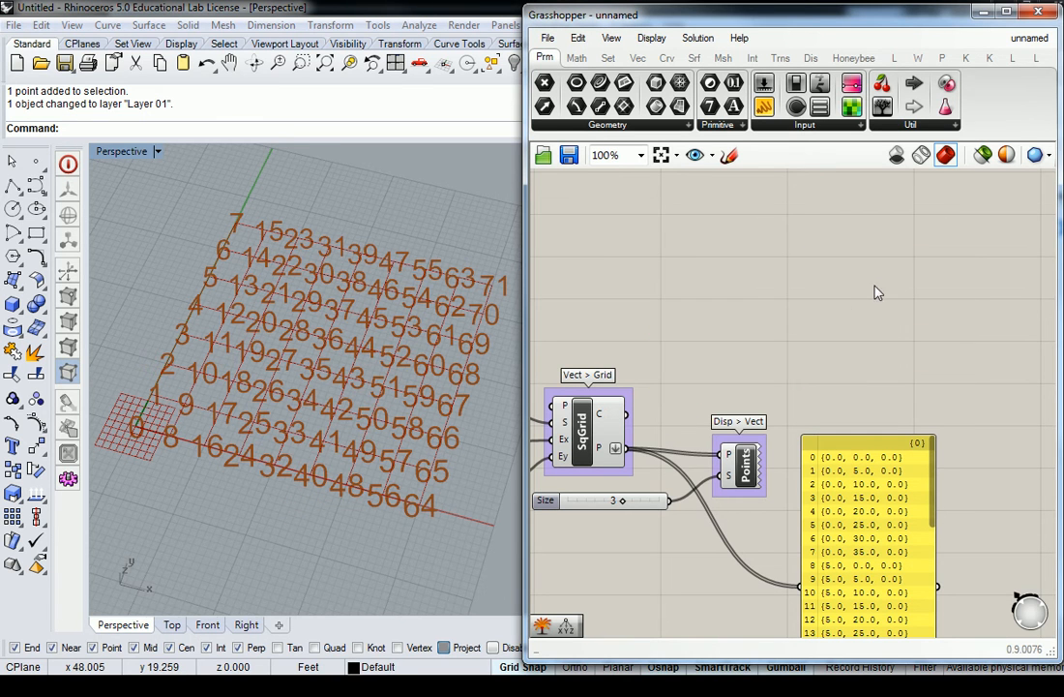
{"action": "left_click", "coordinate": [869, 524]}
{"action": "right_click_drag", "start_coordinate": [868, 523], "coordinate": [820, 366]}
{"action": "key", "text": "Delete"}
- Line up the Points display component with the SqGrid points output and set its Size slider to 1
{"action": "left_click_drag", "start_coordinate": [819, 368], "coordinate": [808, 362]}
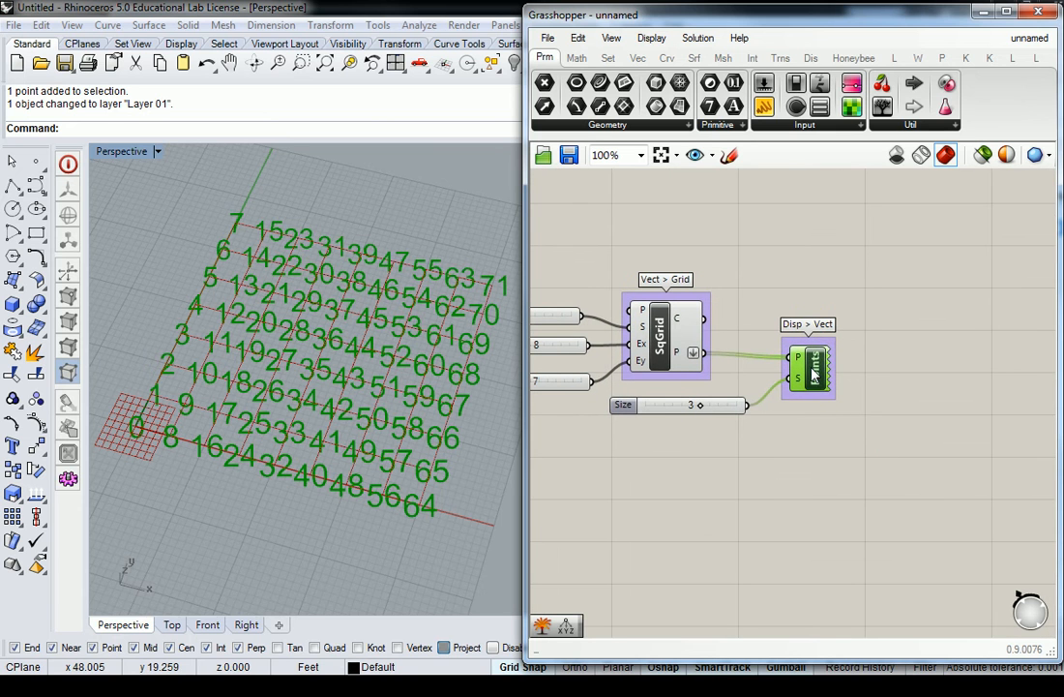
{"action": "left_click", "coordinate": [718, 329]}
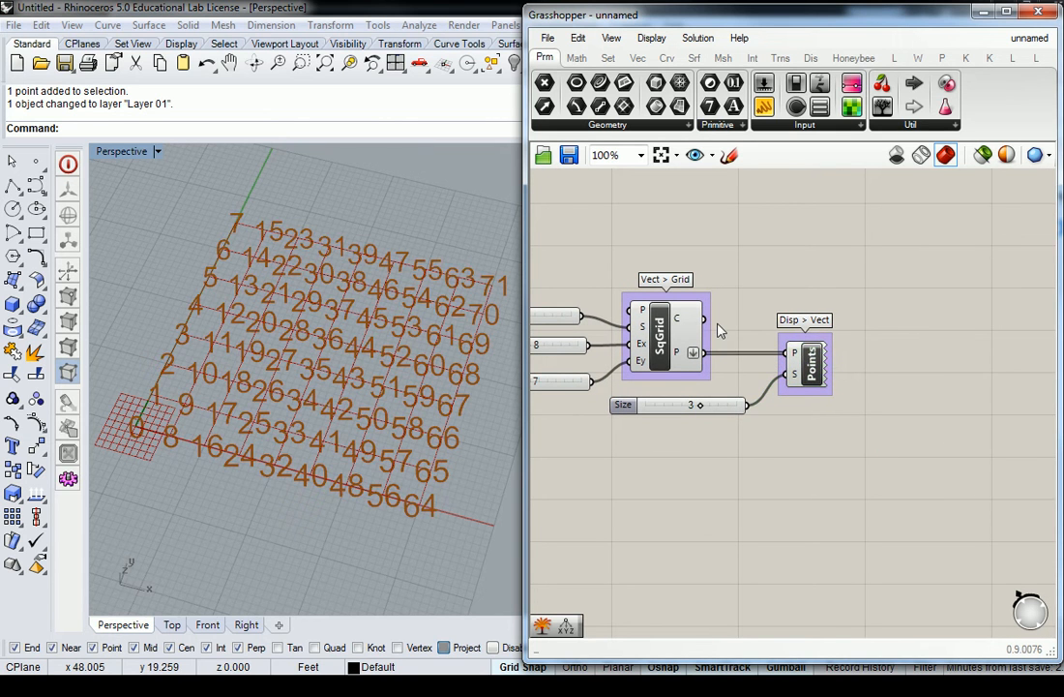
{"action": "left_click_drag", "start_coordinate": [699, 407], "coordinate": [670, 414]}
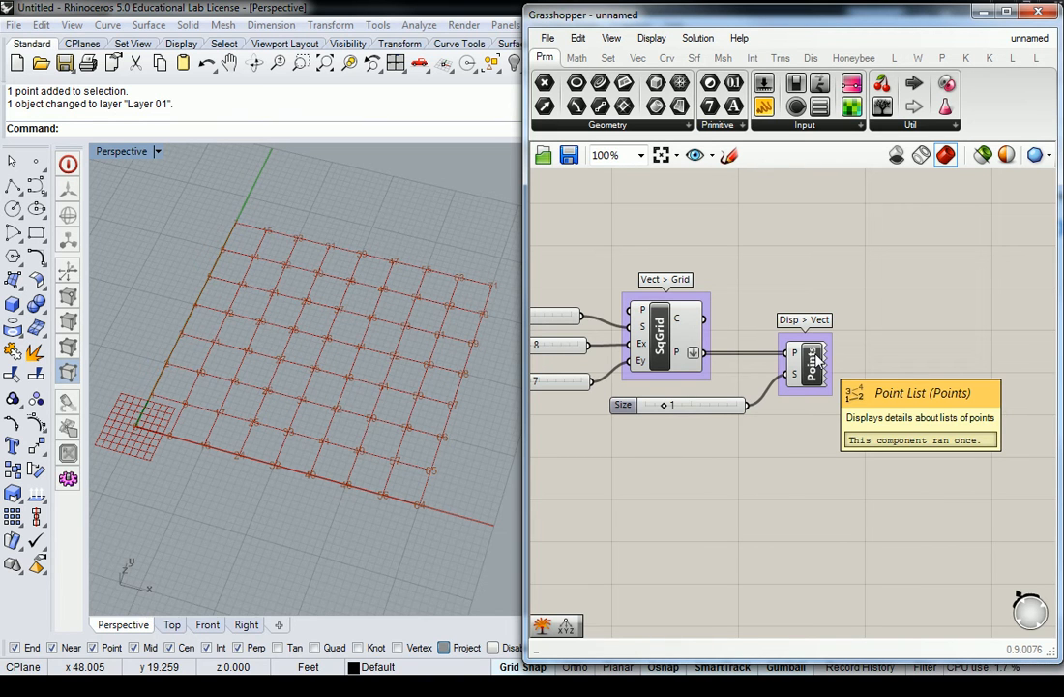
- Add a Surface parameter above the grid component and connect the SqGrid cells output to it
{"action": "mouse_move", "coordinate": [689, 324]}
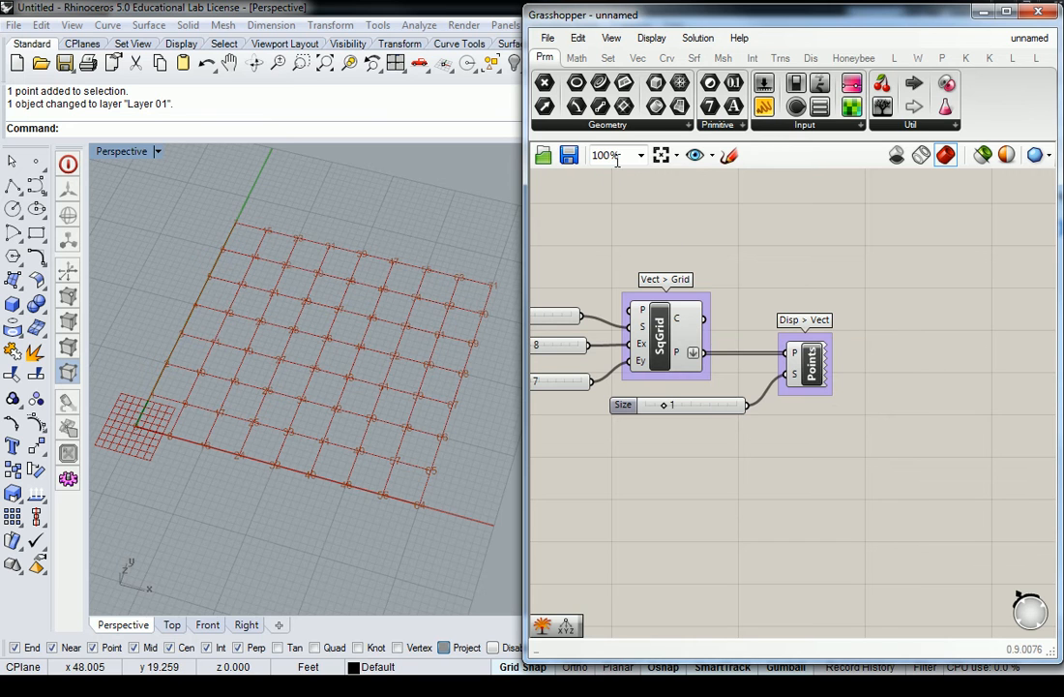
{"action": "left_click", "coordinate": [550, 124]}
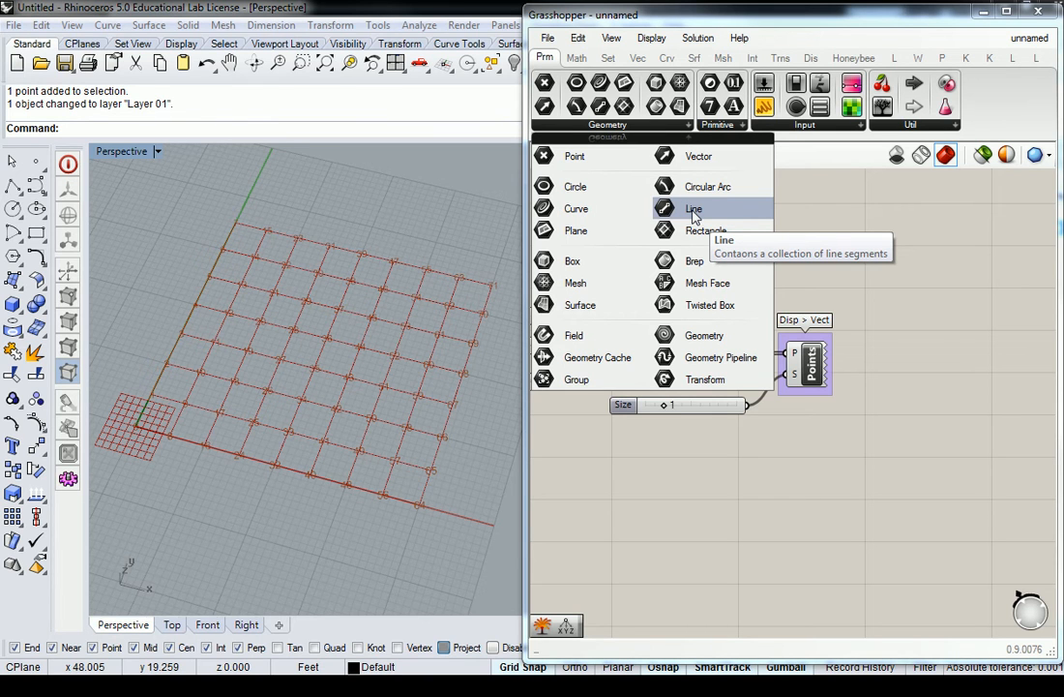
{"action": "left_click", "coordinate": [849, 268]}
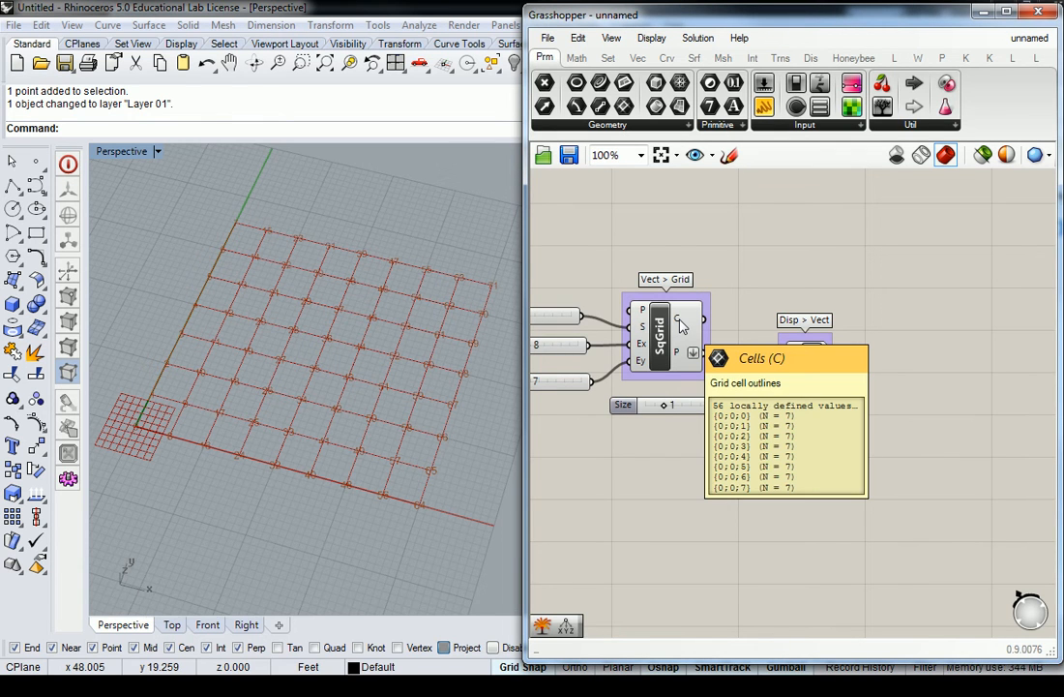
{"action": "left_click", "coordinate": [688, 127]}
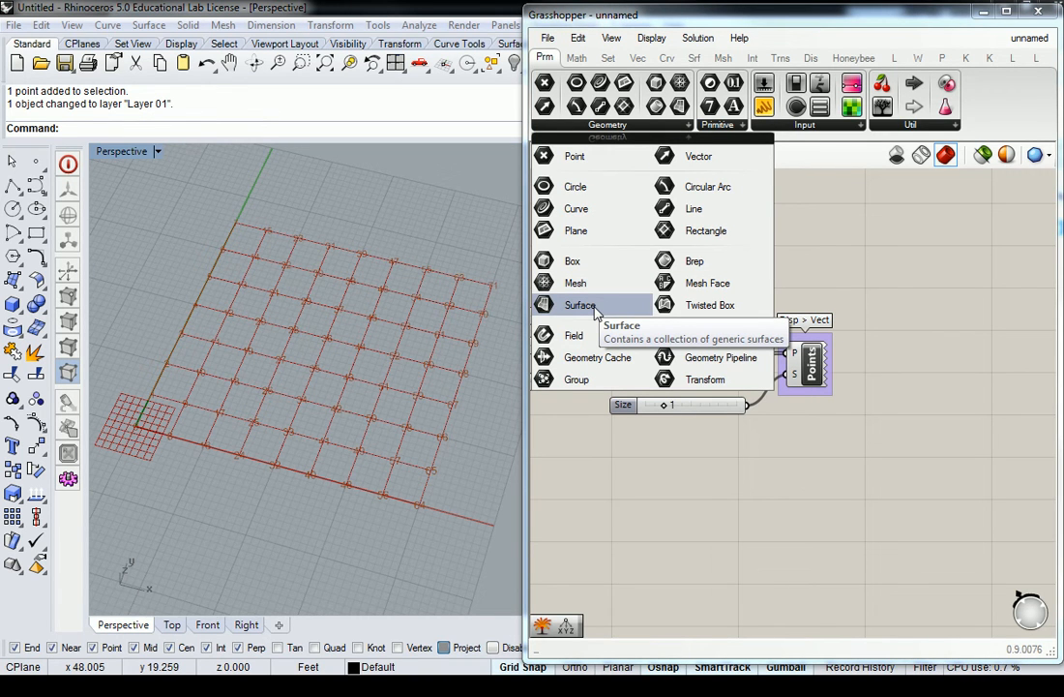
{"action": "left_click_drag", "start_coordinate": [596, 312], "coordinate": [782, 289]}
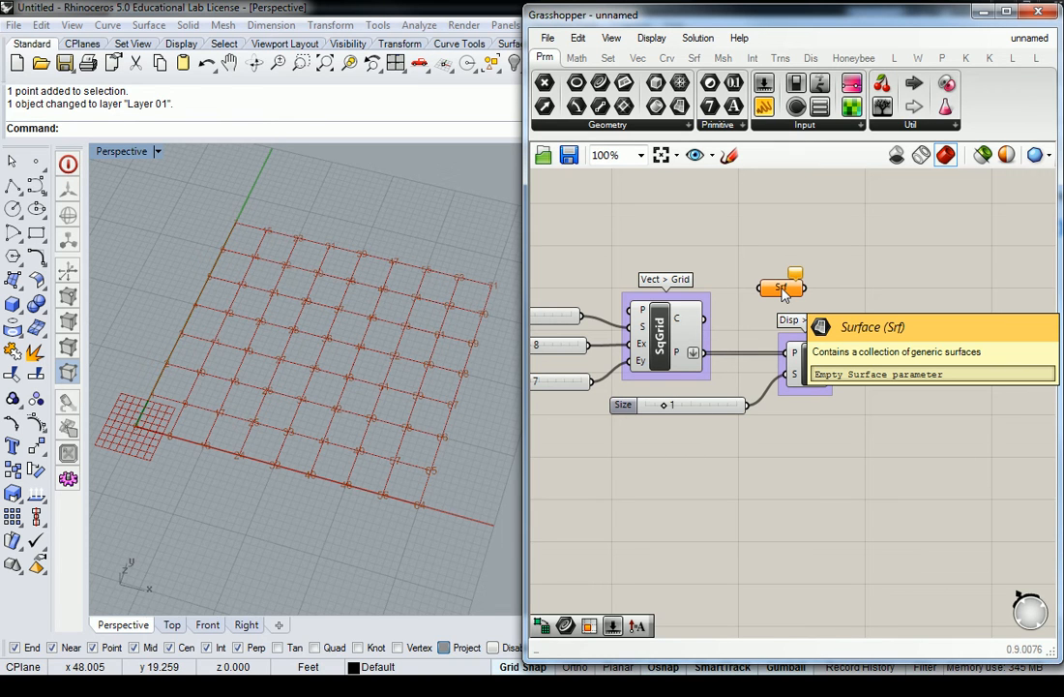
{"action": "left_click_drag", "start_coordinate": [705, 320], "coordinate": [788, 262]}
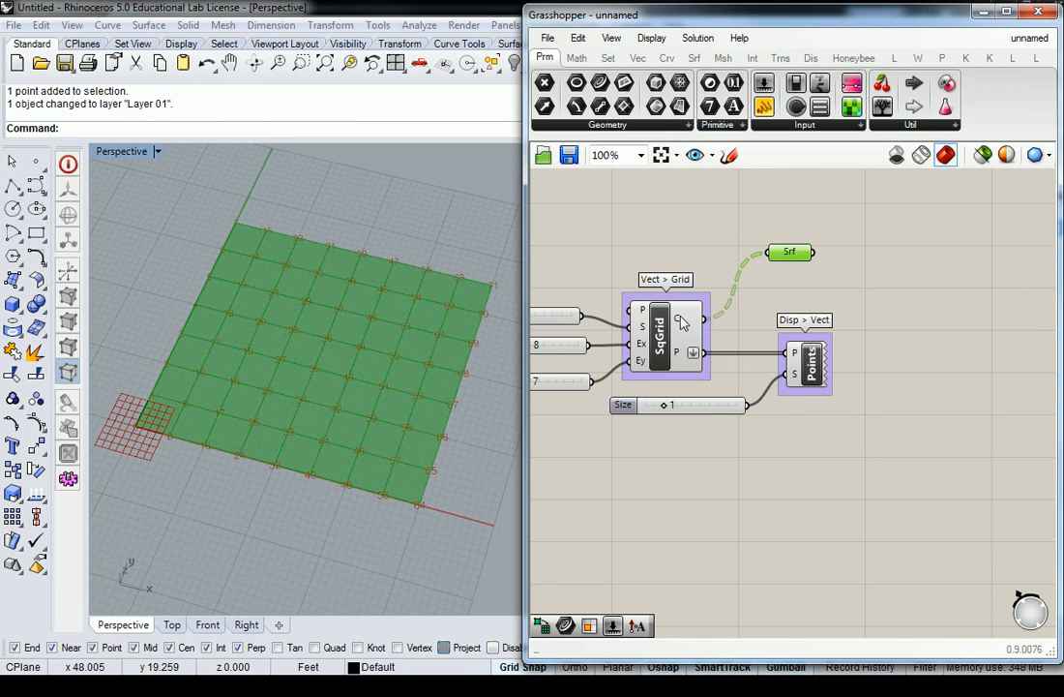
{"action": "mouse_move", "coordinate": [682, 323]}
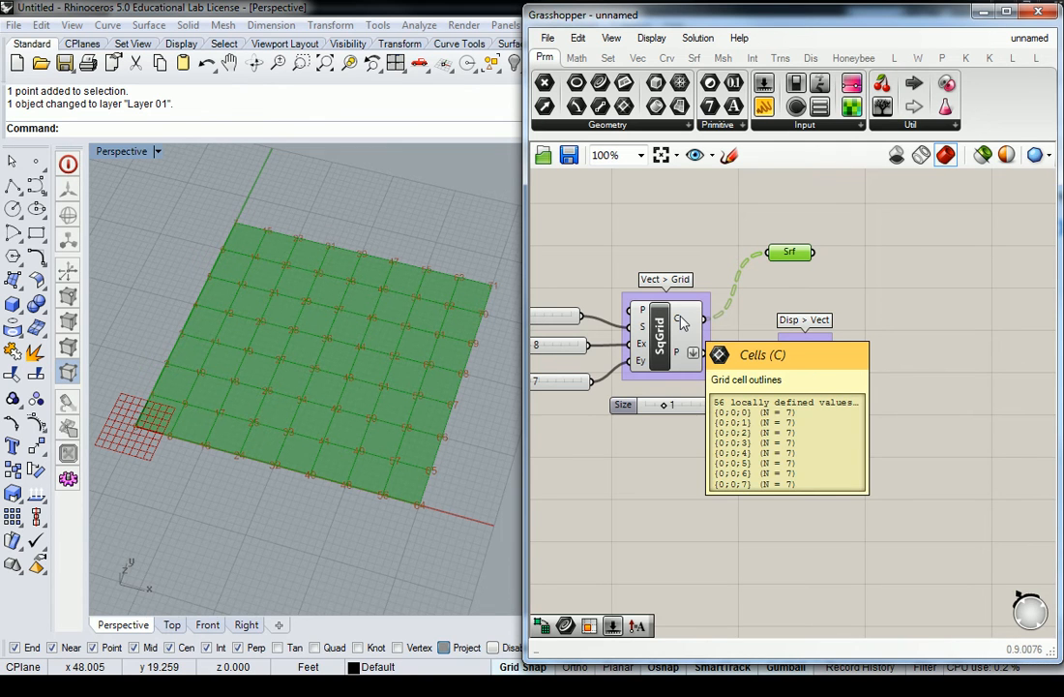
{"action": "left_click_drag", "start_coordinate": [791, 252], "coordinate": [803, 203]}
{"action": "left_click", "coordinate": [798, 262]}
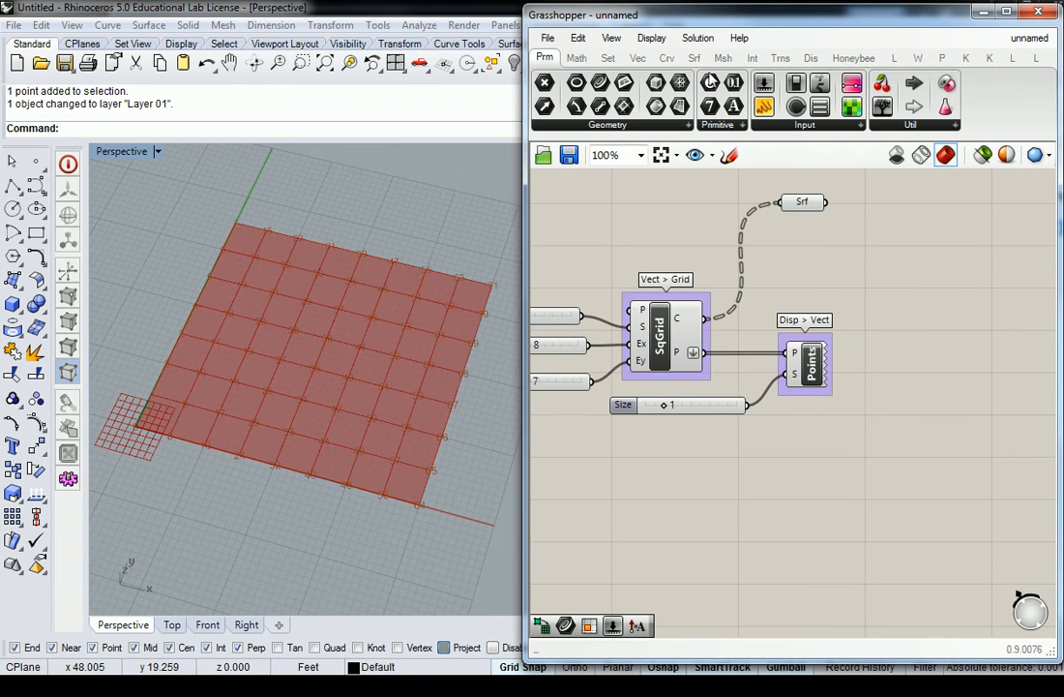
- Place an Area component between the Surface parameter and the Points display component
{"action": "left_click", "coordinate": [694, 58]}
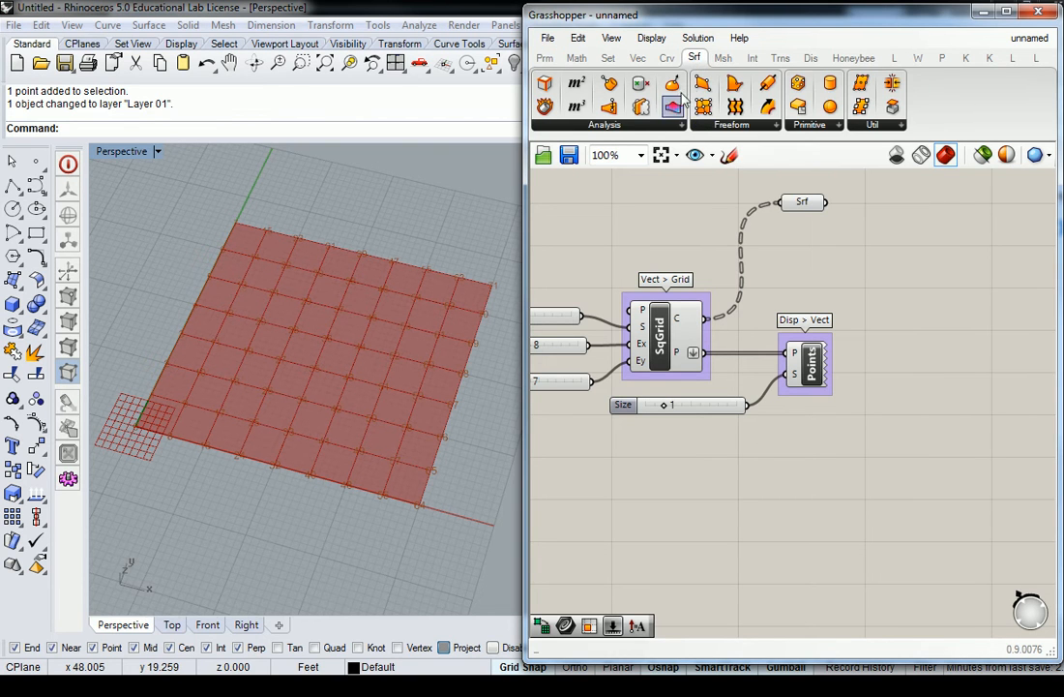
{"action": "left_click", "coordinate": [680, 125]}
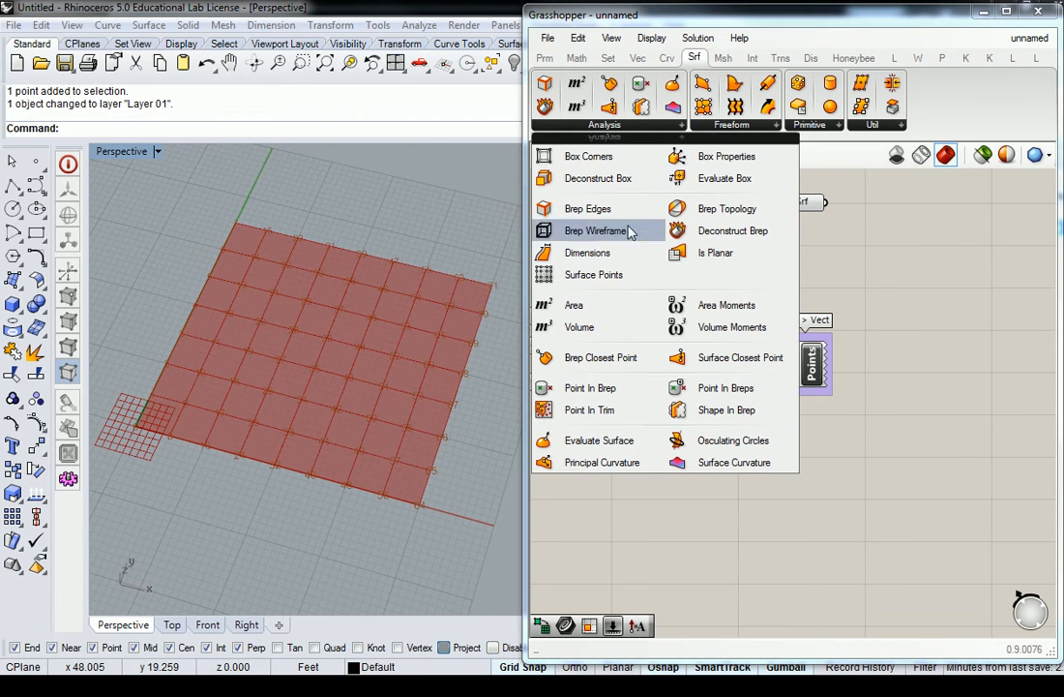
{"action": "left_click", "coordinate": [574, 306]}
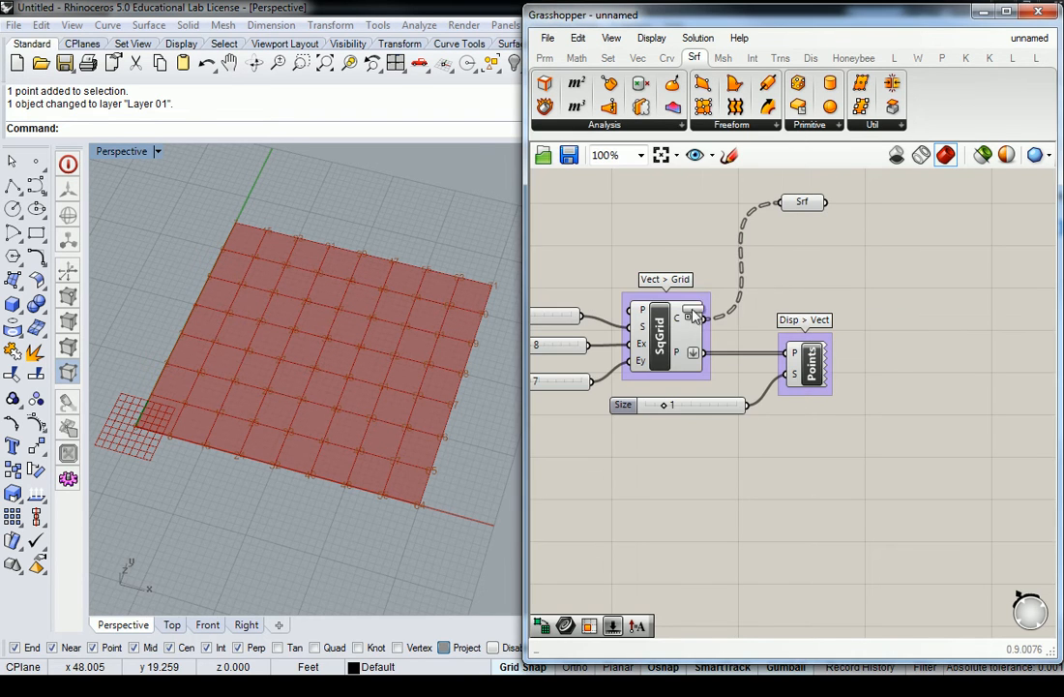
{"action": "left_click", "coordinate": [799, 257]}
{"action": "left_click_drag", "start_coordinate": [804, 263], "coordinate": [813, 260]}
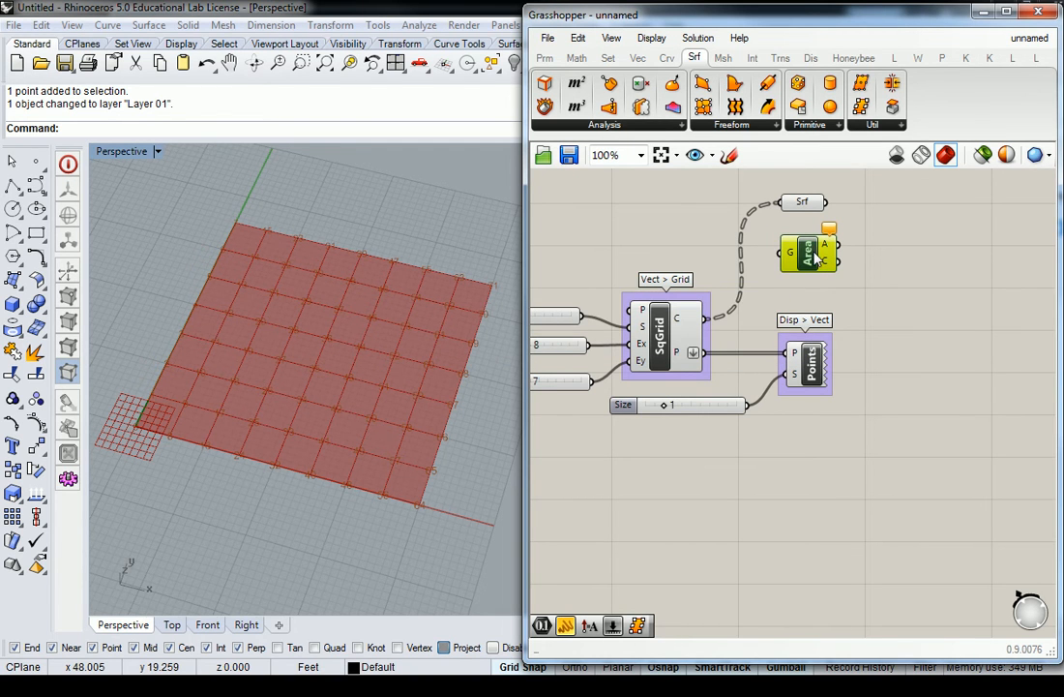
- Group the Area component, label the group "Srf > Analysis", and space it clear of the Surface parameter
{"action": "key", "text": "ctrl+g"}
{"action": "right_click", "coordinate": [816, 239]}
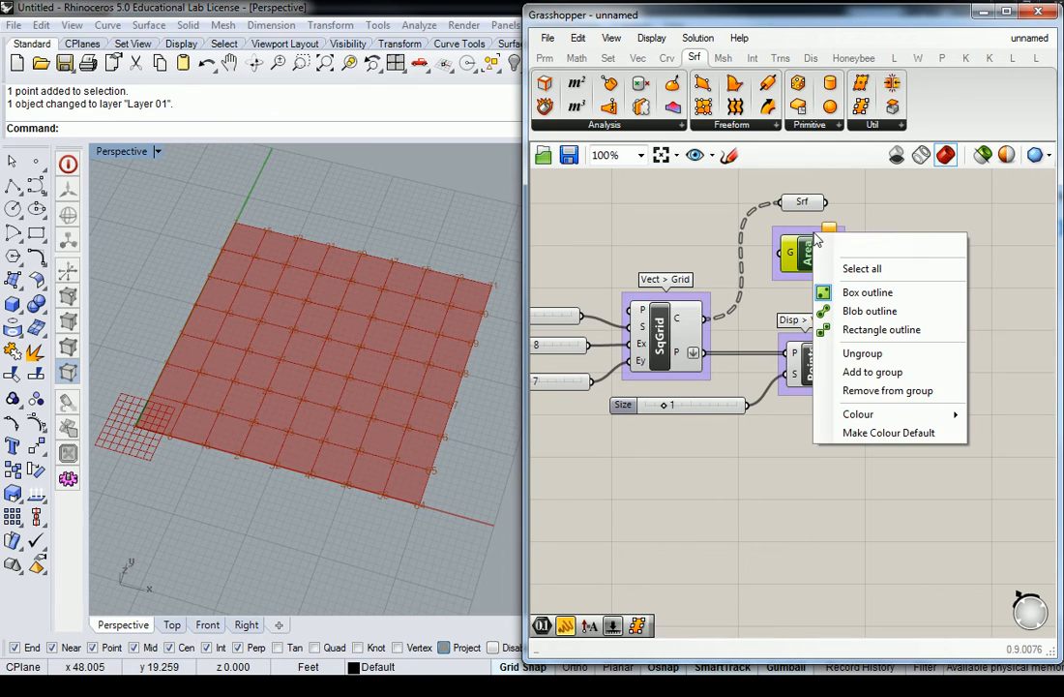
{"action": "type", "text": "Srf >"}
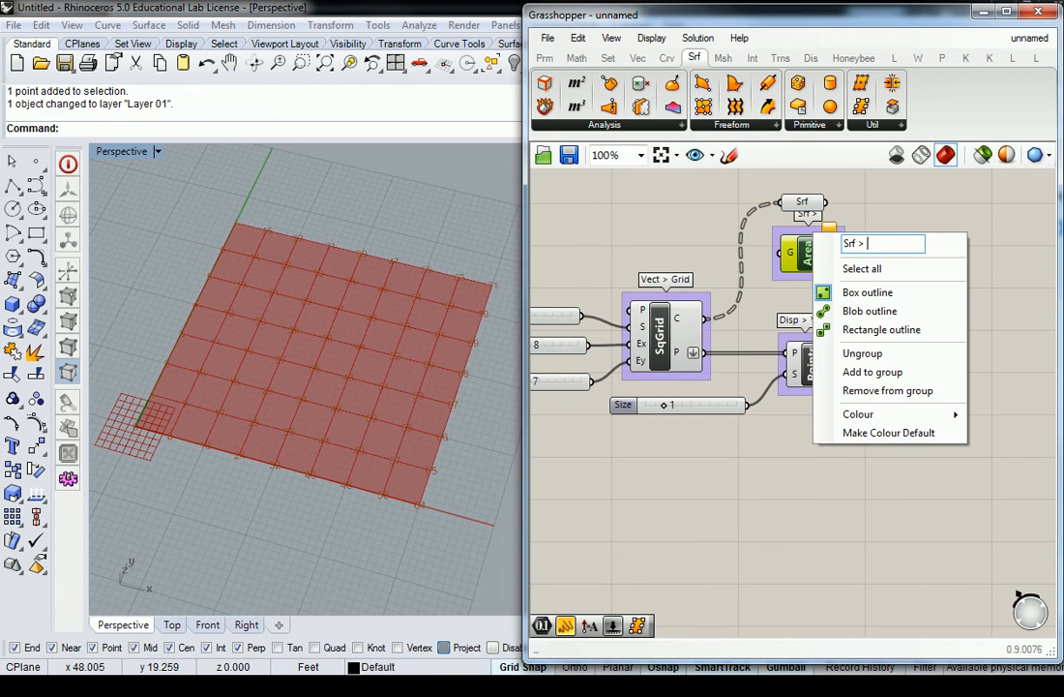
{"action": "type", "text": " Analysis"}
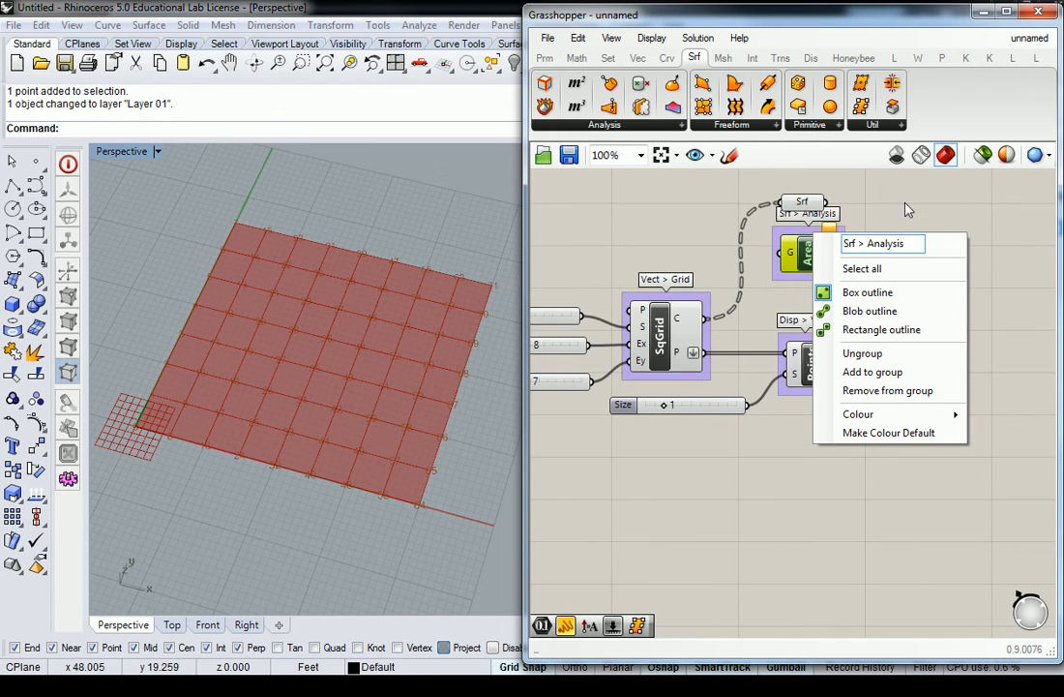
{"action": "key", "text": "Return"}
{"action": "left_click_drag", "start_coordinate": [809, 208], "coordinate": [816, 190]}
{"action": "left_click_drag", "start_coordinate": [811, 261], "coordinate": [813, 269]}
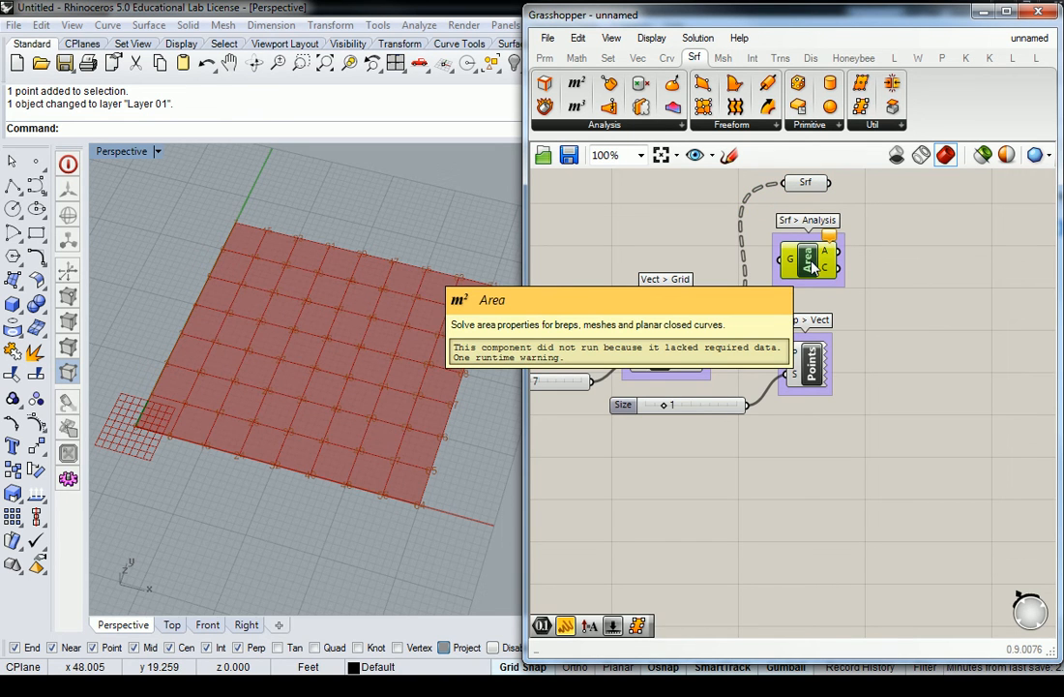
- Connect the SqGrid cells output to the Area component's geometry input and inspect its centroid output
{"action": "left_click_drag", "start_coordinate": [706, 317], "coordinate": [786, 283]}
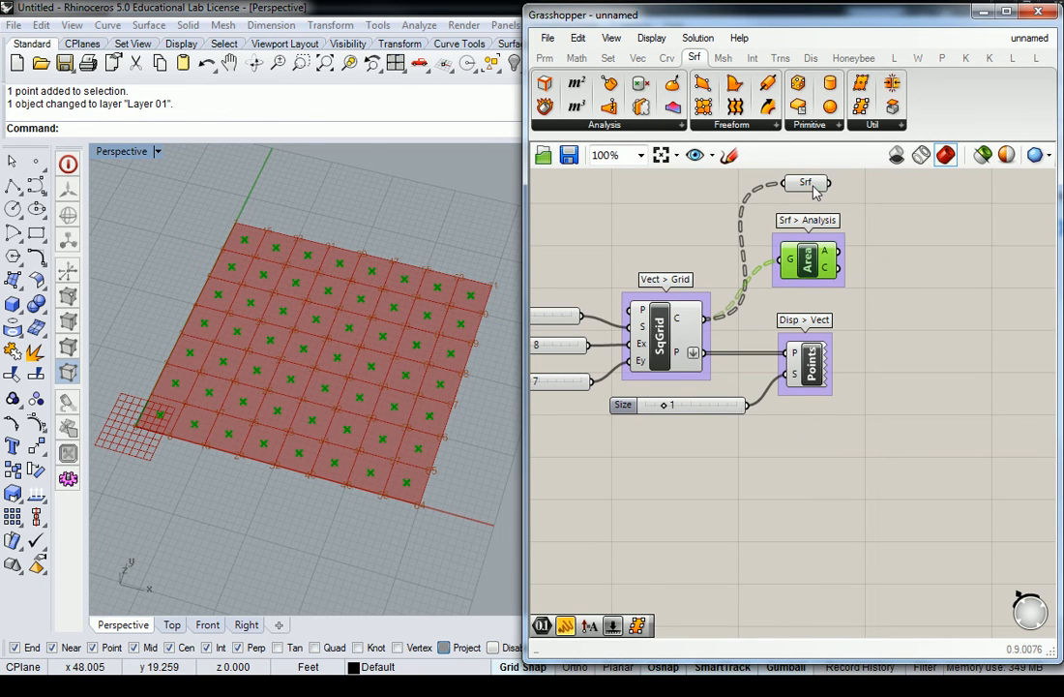
{"action": "left_click", "coordinate": [812, 187]}
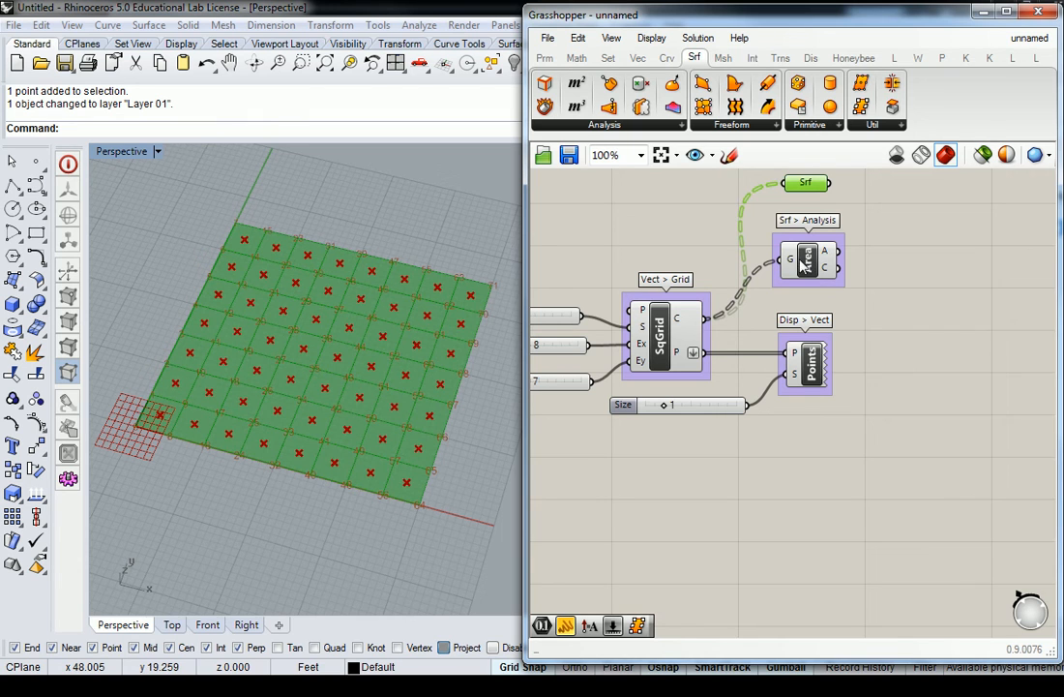
{"action": "mouse_move", "coordinate": [797, 261]}
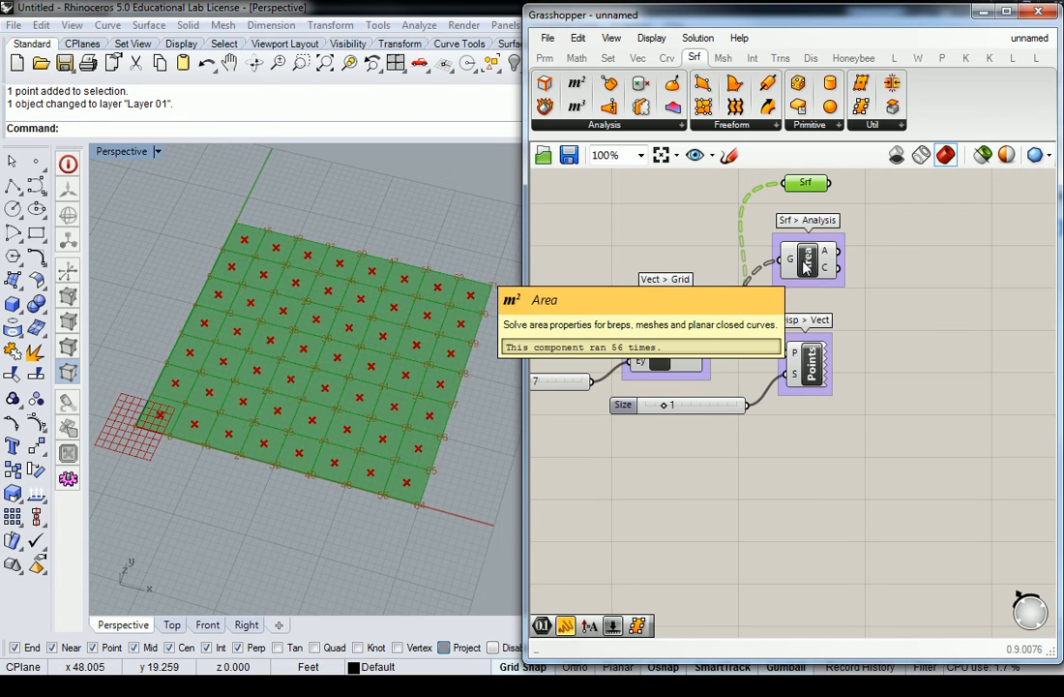
{"action": "mouse_move", "coordinate": [835, 278]}
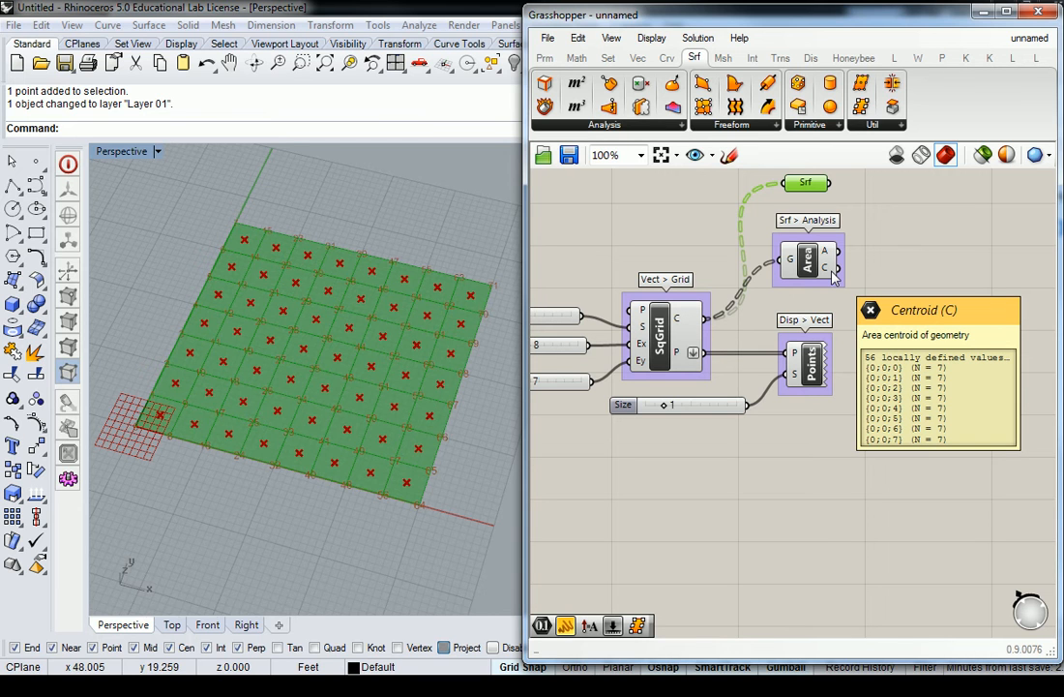
- Rearrange the Area, Points and Size components into a row and connect the Area centroid output to the Points input P
{"action": "left_click_drag", "start_coordinate": [872, 463], "coordinate": [737, 378]}
{"action": "left_click_drag", "start_coordinate": [816, 370], "coordinate": [929, 377]}
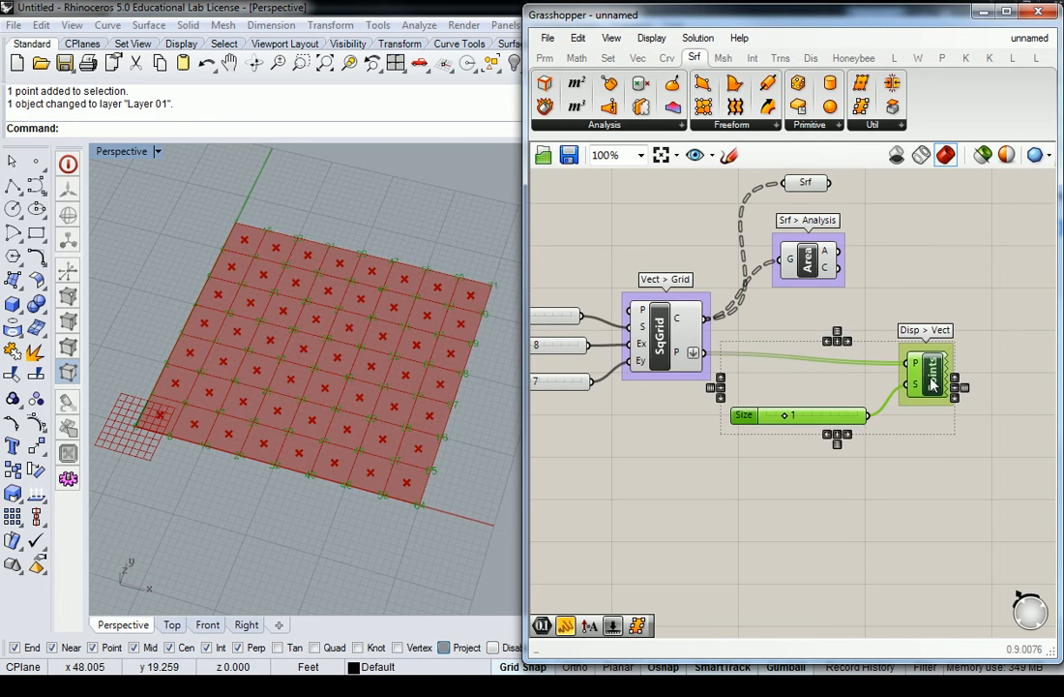
{"action": "left_click_drag", "start_coordinate": [831, 273], "coordinate": [824, 346]}
{"action": "left_click", "coordinate": [862, 324]}
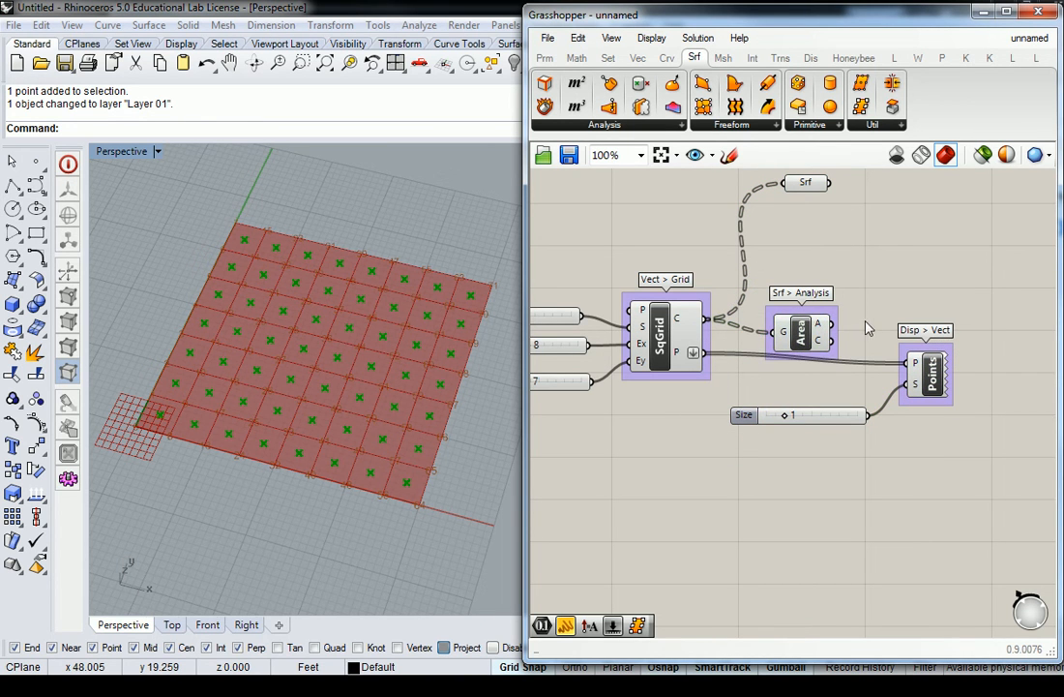
{"action": "left_click_drag", "start_coordinate": [832, 341], "coordinate": [906, 363]}
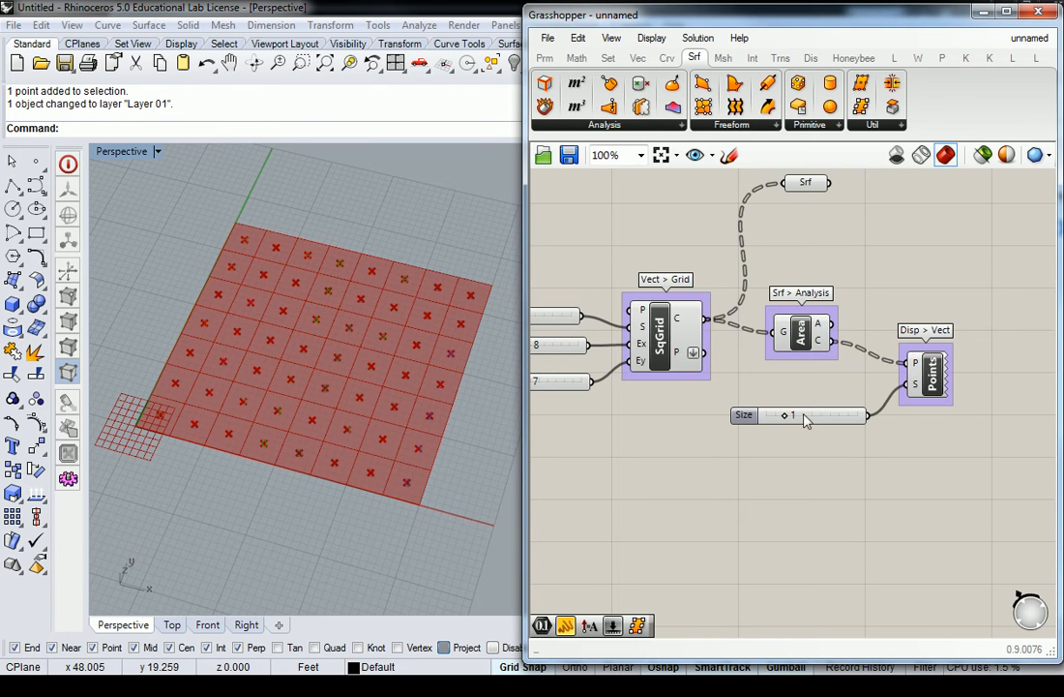
- Set the Size slider to 2 and delete the Surface parameter
{"action": "left_click_drag", "start_coordinate": [788, 418], "coordinate": [809, 418]}
{"action": "left_click", "coordinate": [806, 184]}
{"action": "key", "text": "Delete"}
{"action": "right_click_drag", "start_coordinate": [395, 336], "coordinate": [320, 346]}
- Align the Area and Points components with the grid component and set the Size slider to 3
{"action": "left_click", "coordinate": [803, 341]}
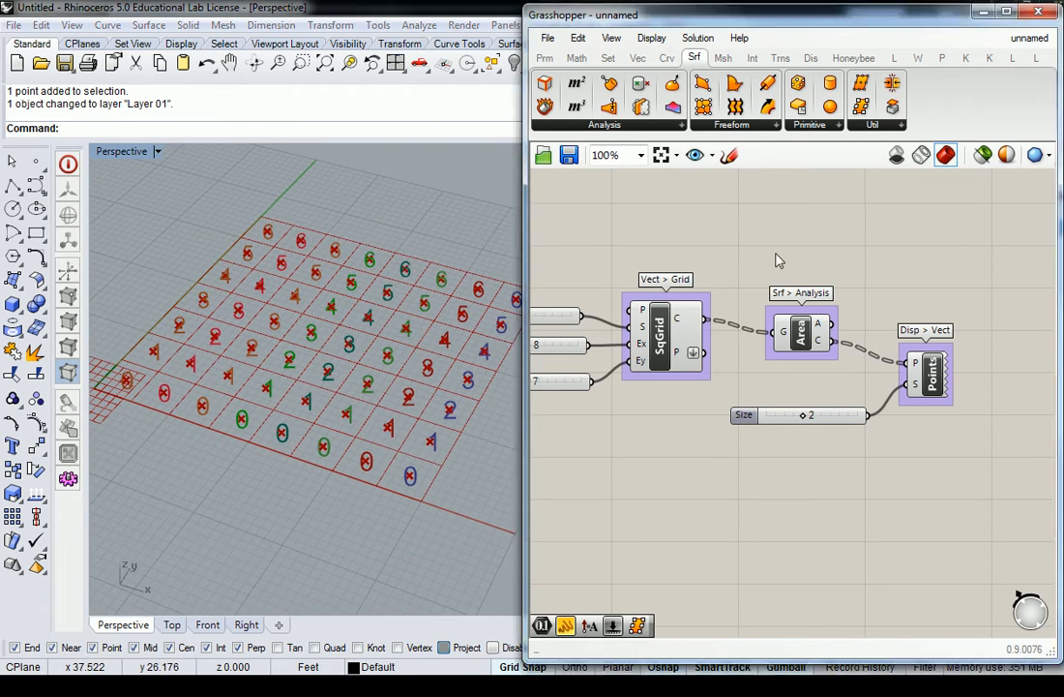
{"action": "left_click_drag", "start_coordinate": [802, 340], "coordinate": [793, 332]}
{"action": "left_click_drag", "start_coordinate": [931, 373], "coordinate": [932, 352]}
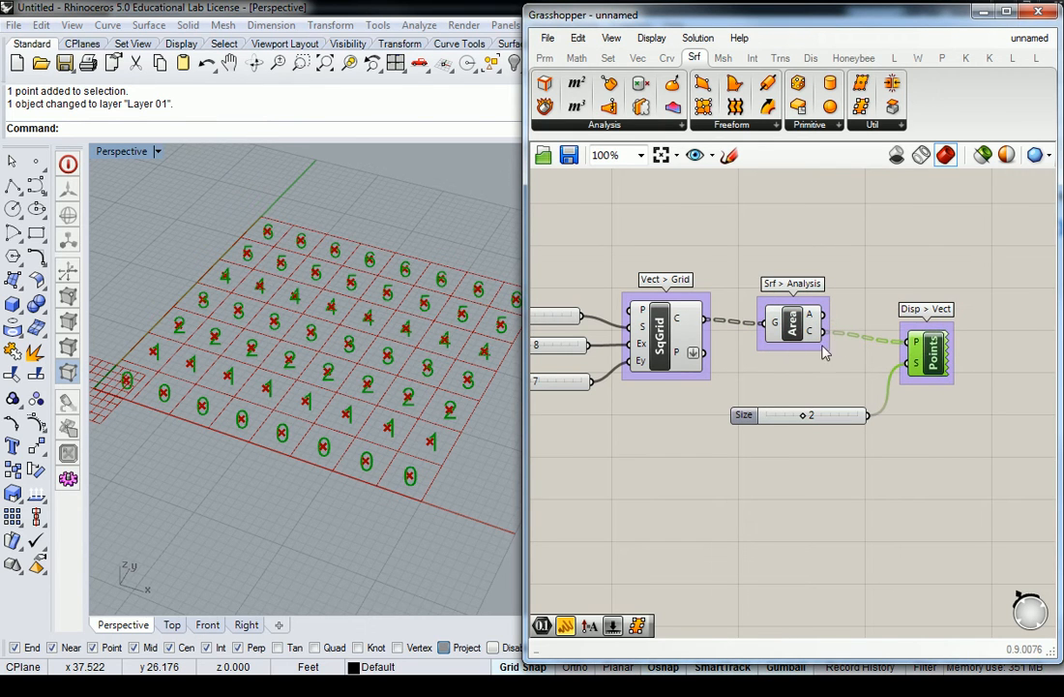
{"action": "left_click", "coordinate": [769, 375]}
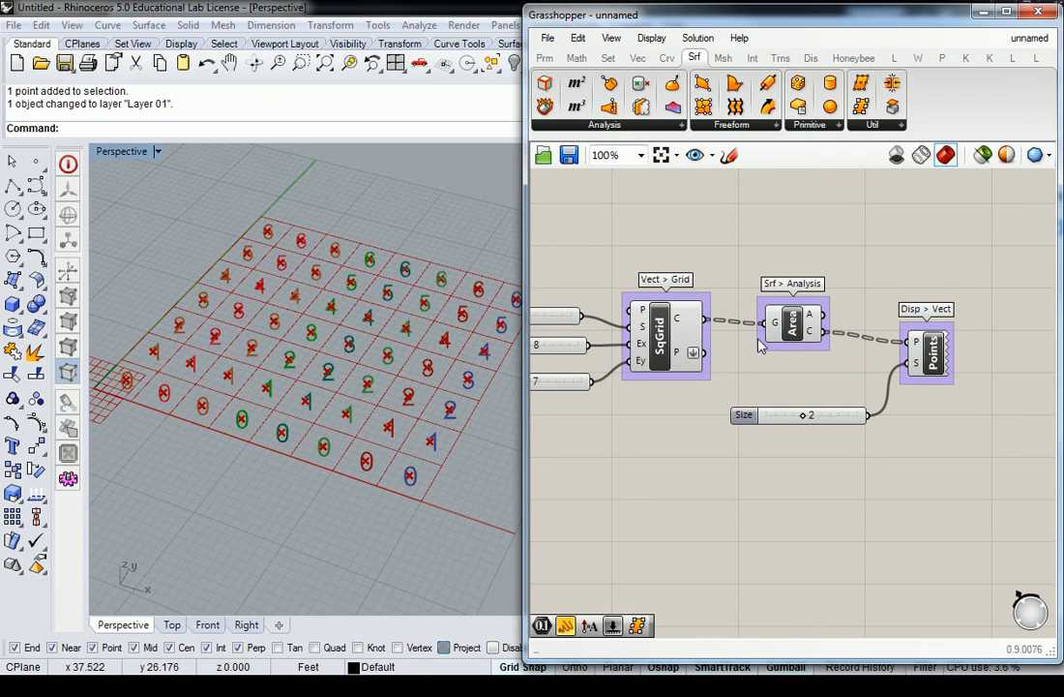
{"action": "left_click_drag", "start_coordinate": [803, 416], "coordinate": [813, 416]}
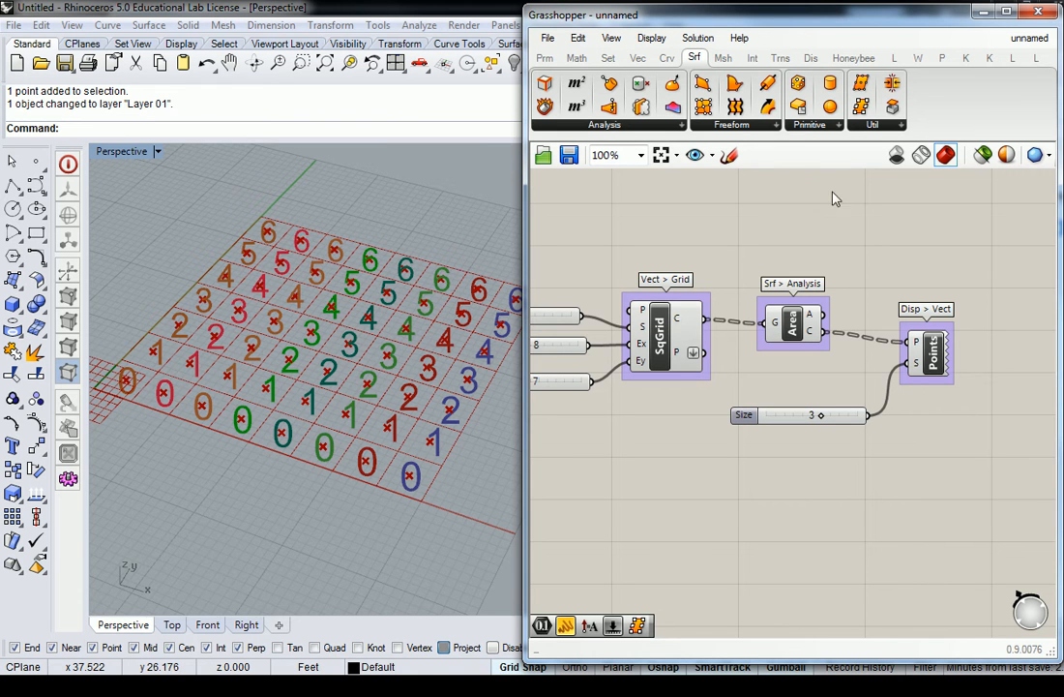
{"action": "left_click", "coordinate": [608, 59]}
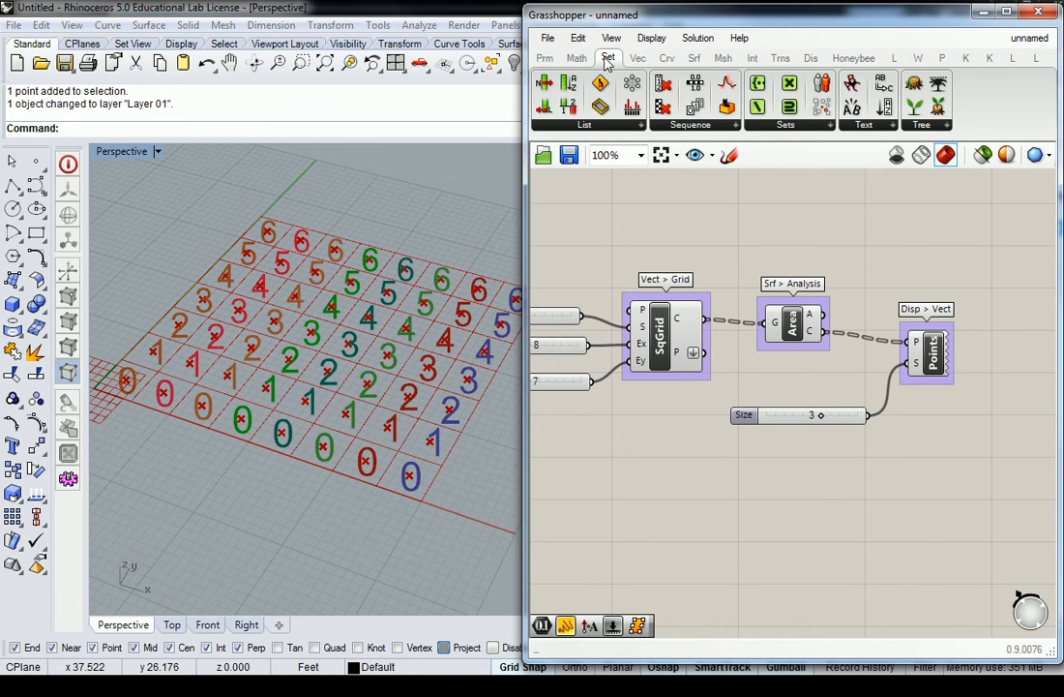
{"action": "left_click", "coordinate": [636, 130]}
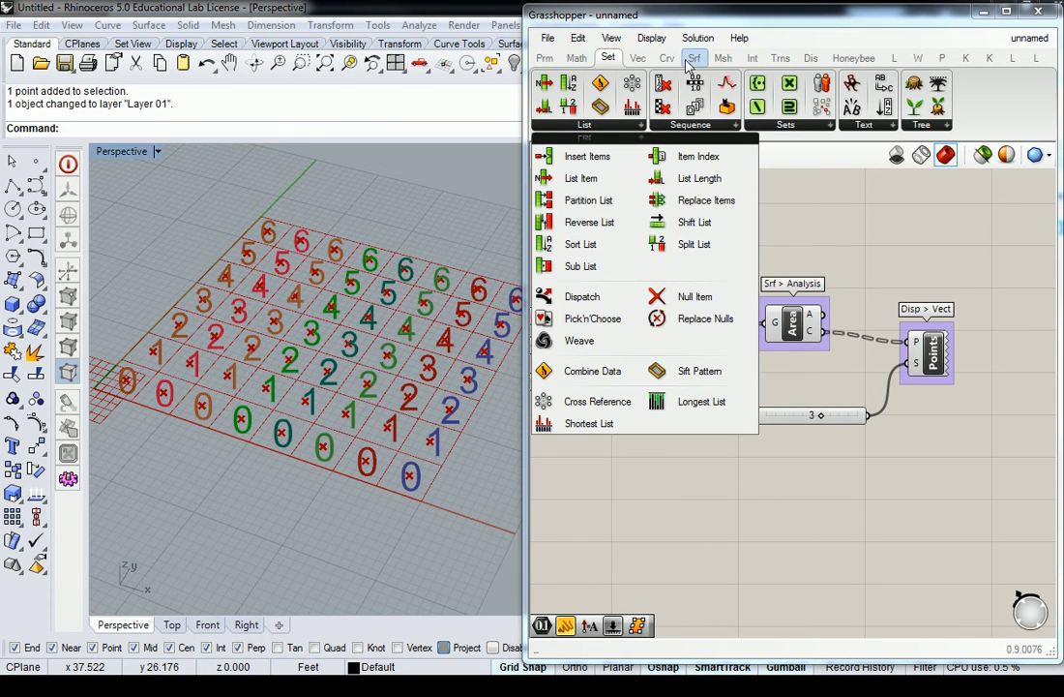
{"action": "left_click", "coordinate": [639, 59]}
{"action": "left_click", "coordinate": [607, 57]}
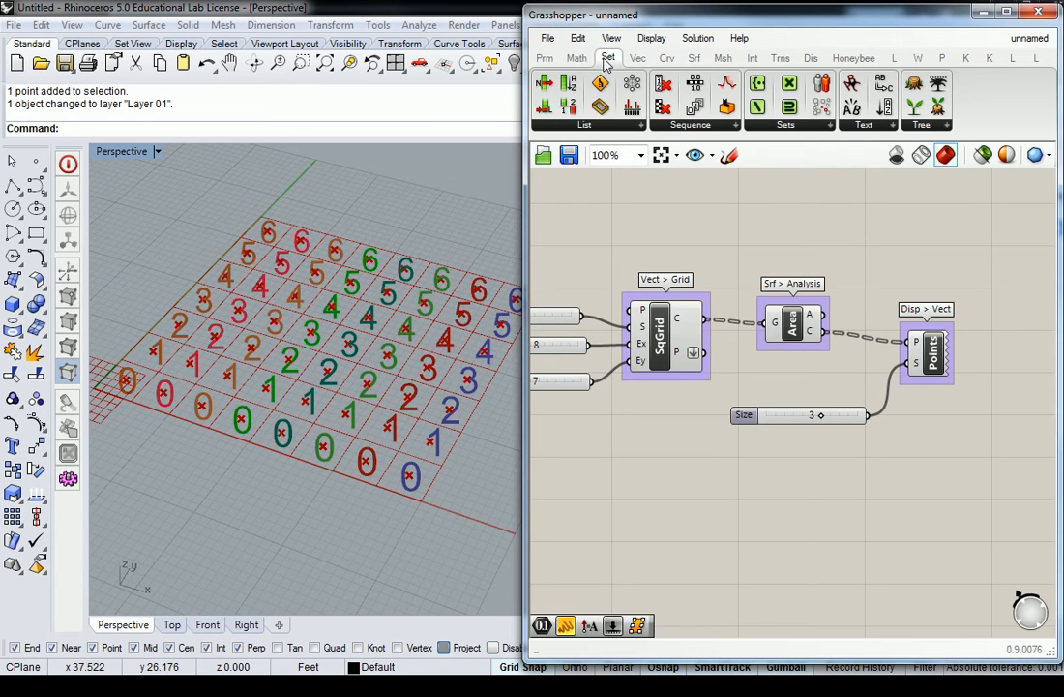
{"action": "left_click", "coordinate": [695, 125]}
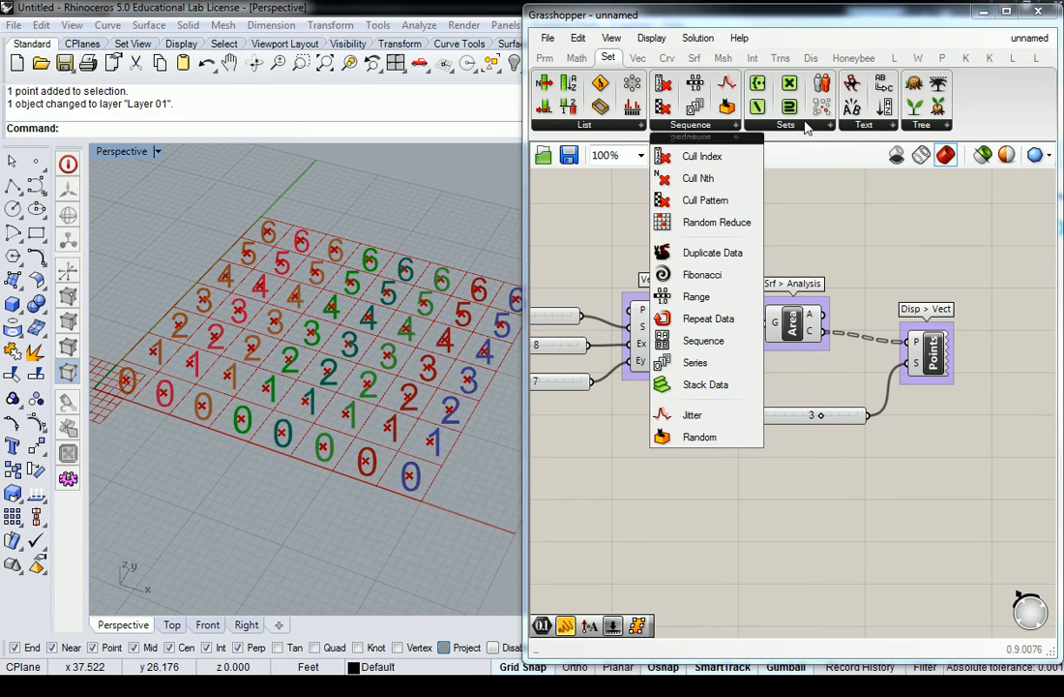
- Insert a Reverse List component and wire it between the Area centroid output and the Points input P
{"action": "left_click", "coordinate": [806, 126]}
{"action": "left_click", "coordinate": [721, 127]}
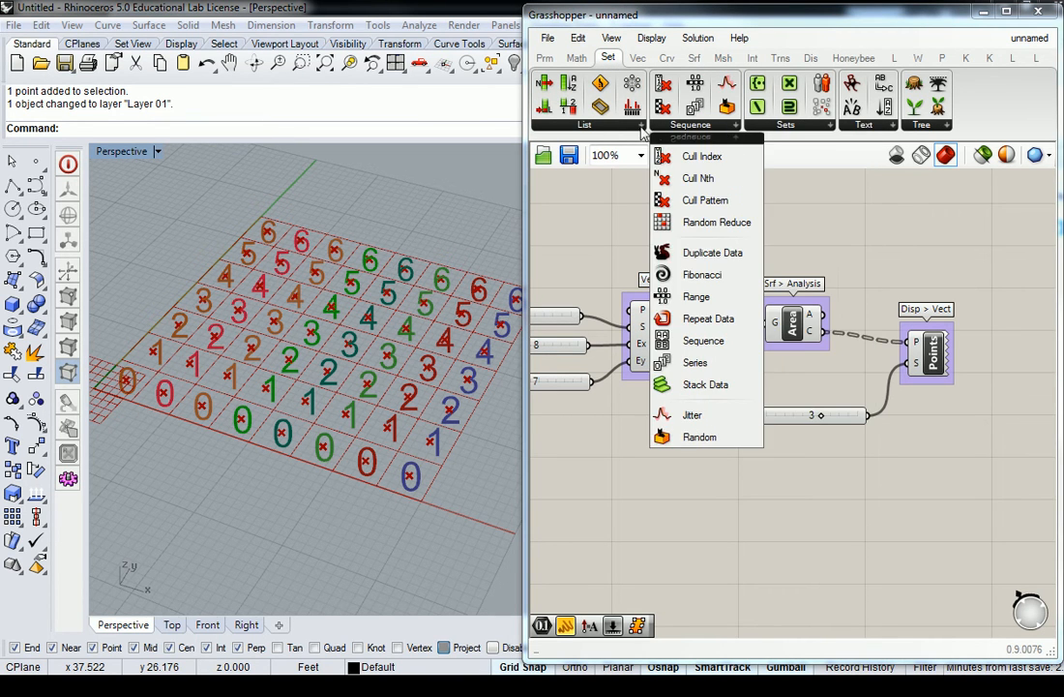
{"action": "left_click", "coordinate": [619, 128]}
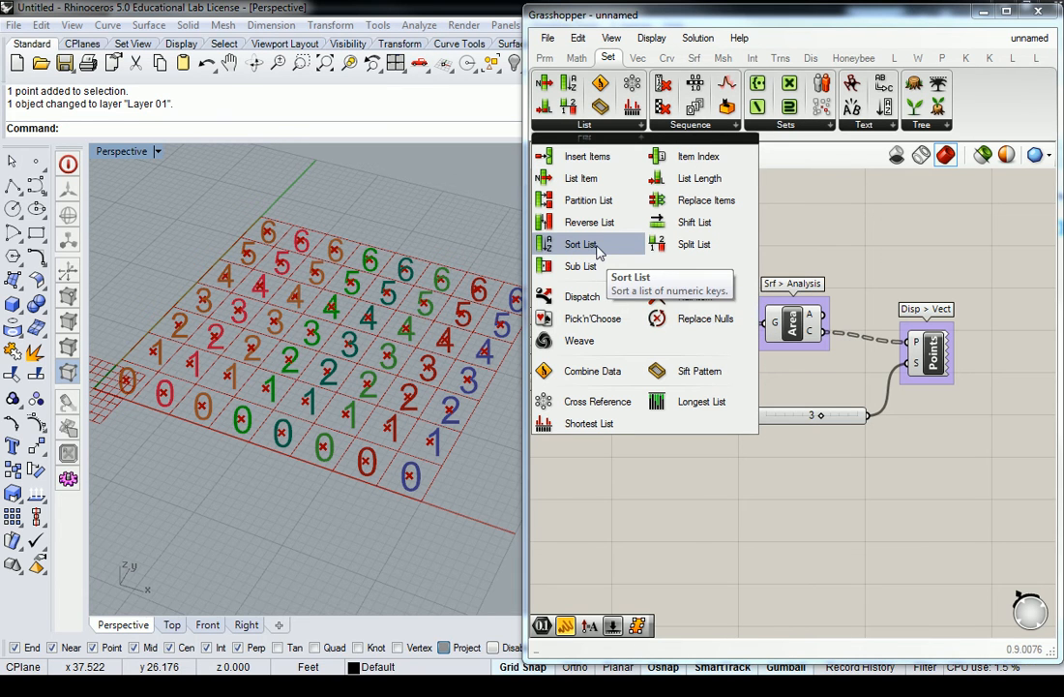
{"action": "double_click", "coordinate": [843, 229]}
{"action": "type", "text": "reverse"}
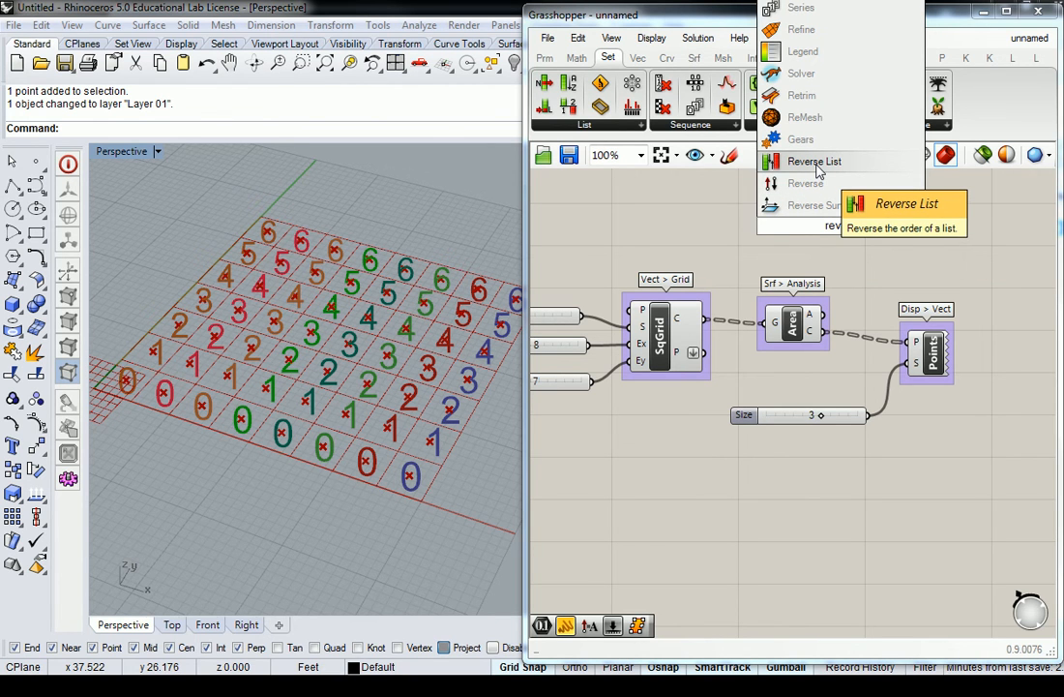
{"action": "left_click", "coordinate": [815, 162]}
{"action": "left_click_drag", "start_coordinate": [834, 222], "coordinate": [799, 379]}
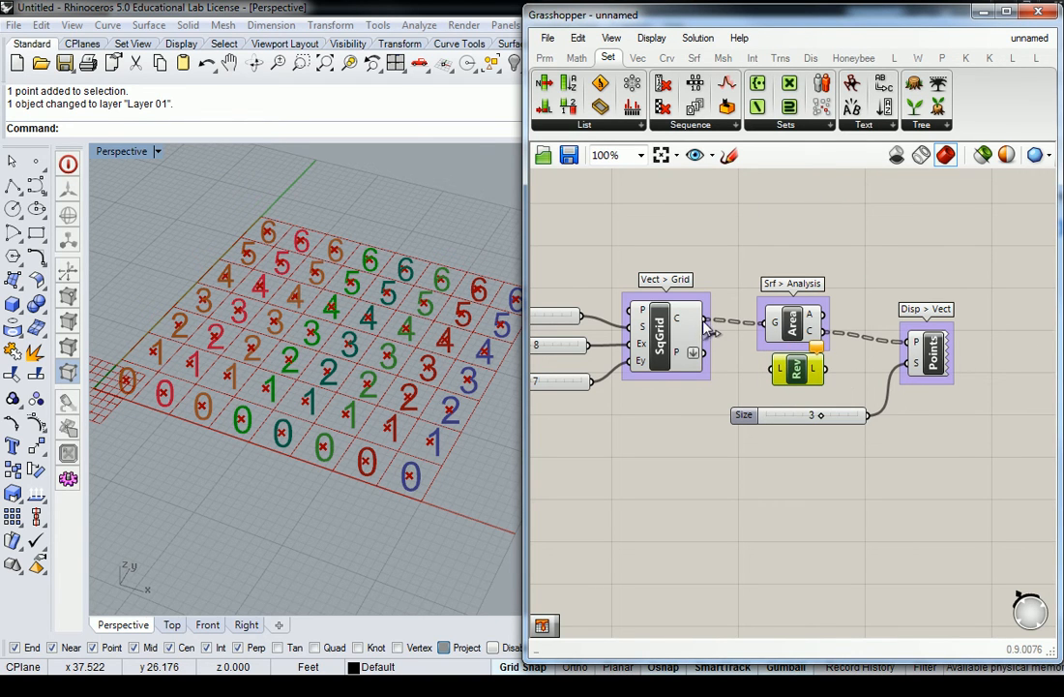
{"action": "left_click_drag", "start_coordinate": [808, 381], "coordinate": [890, 302]}
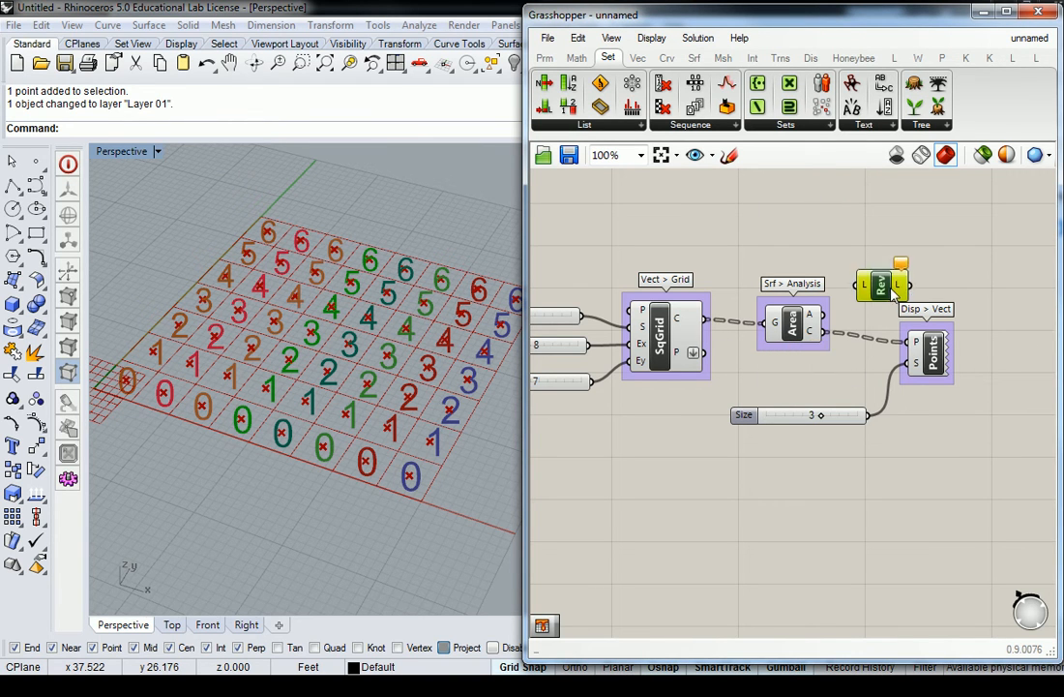
{"action": "left_click_drag", "start_coordinate": [825, 333], "coordinate": [854, 290]}
{"action": "left_click_drag", "start_coordinate": [880, 297], "coordinate": [907, 342]}
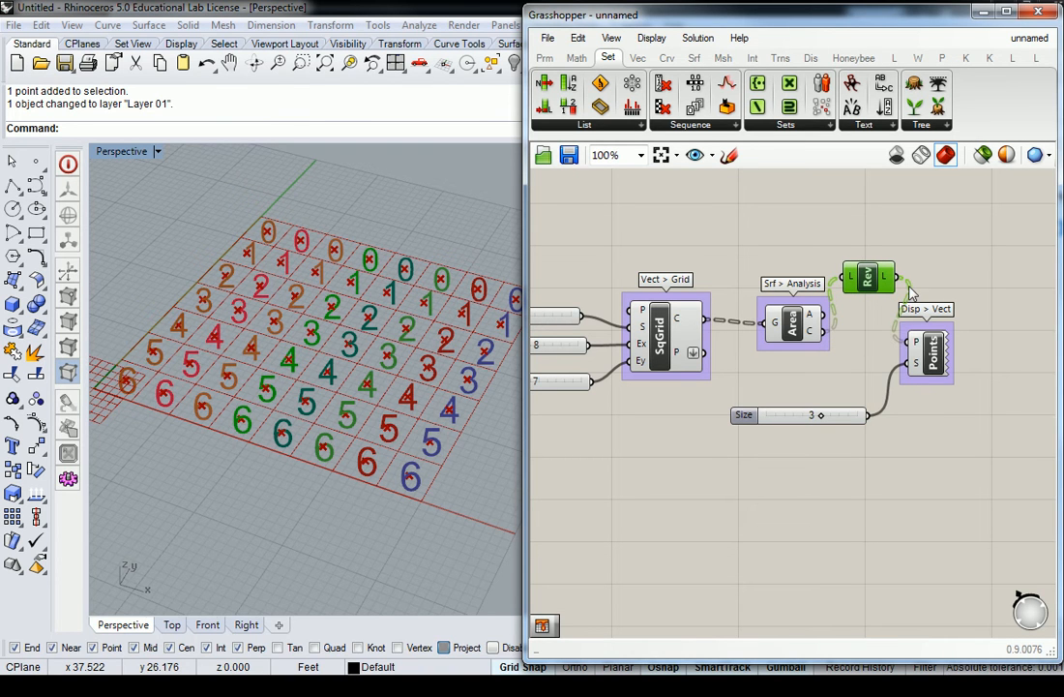
- Undo the Reverse List connections and delete the Reverse List component
{"action": "key", "text": "ctrl+z"}
{"action": "key", "text": "ctrl+z"}
{"action": "key", "text": "Delete"}
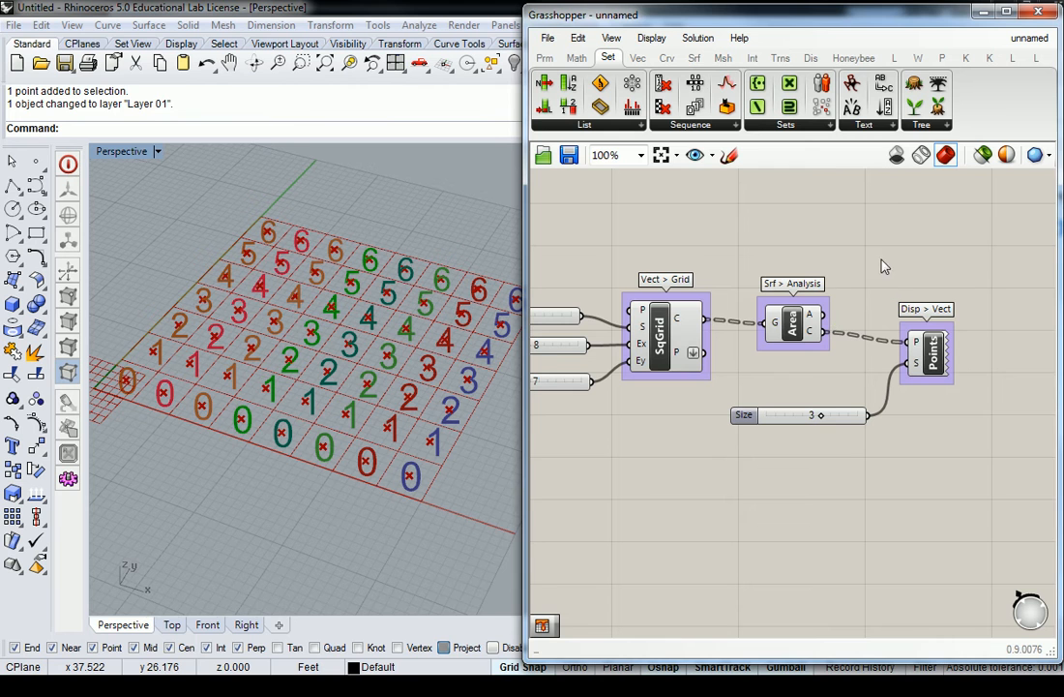
- Move the Points component down beside the Size slider to clear space after the Area component
{"action": "left_click", "coordinate": [635, 124]}
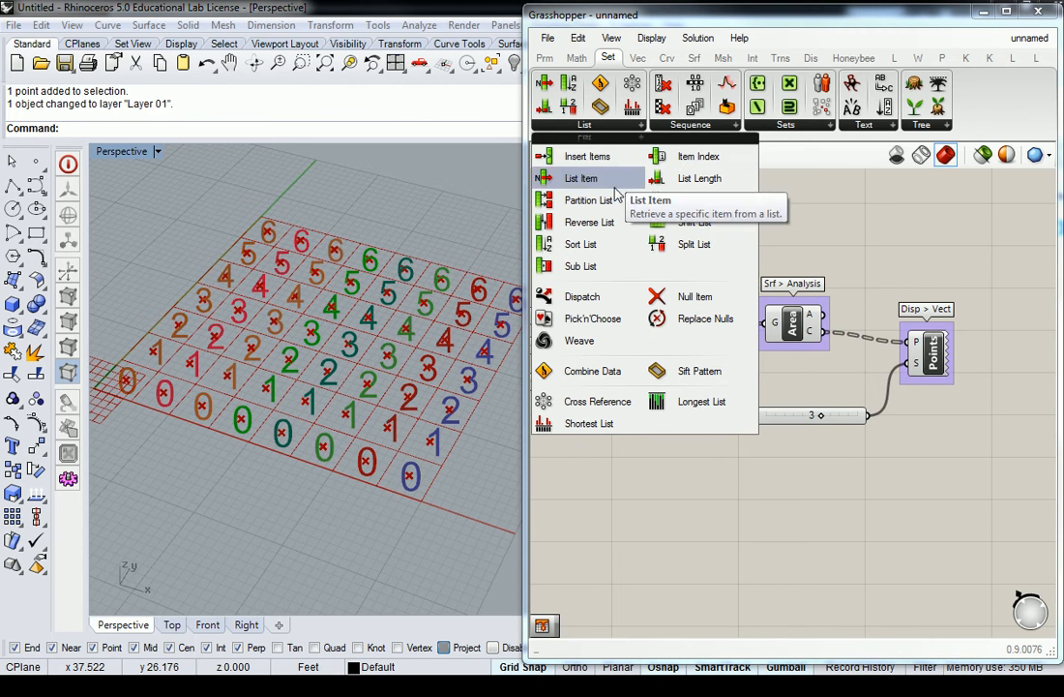
{"action": "left_click", "coordinate": [834, 201]}
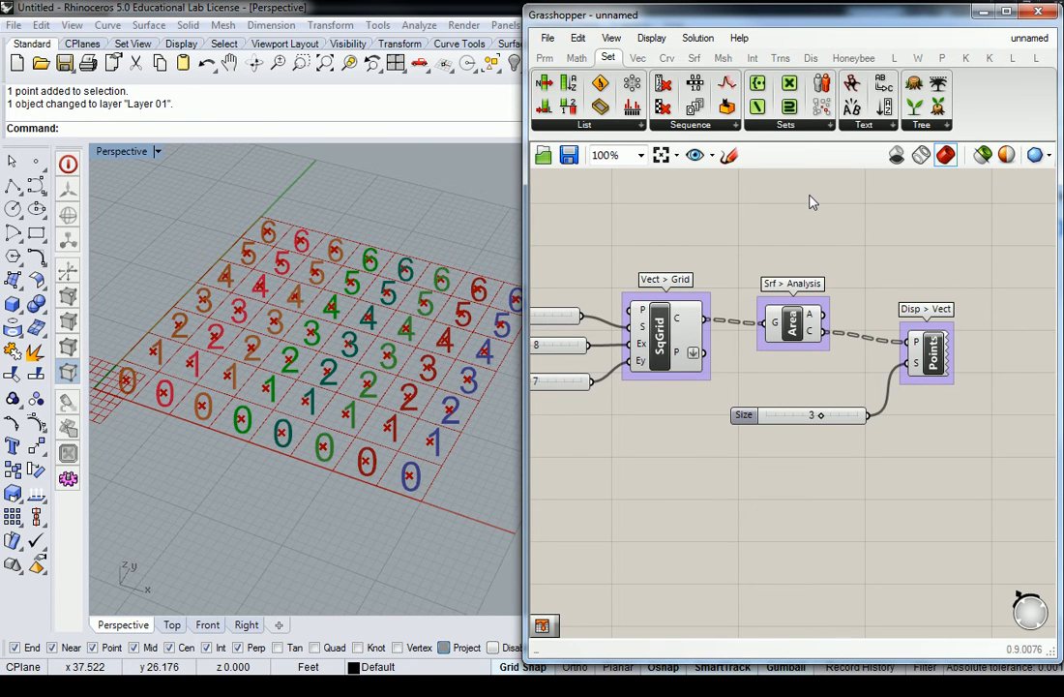
{"action": "scroll", "coordinate": [809, 211], "scroll_direction": "down", "scroll_amount": 1}
{"action": "left_click_drag", "start_coordinate": [907, 336], "coordinate": [887, 329]}
{"action": "left_click", "coordinate": [864, 254]}
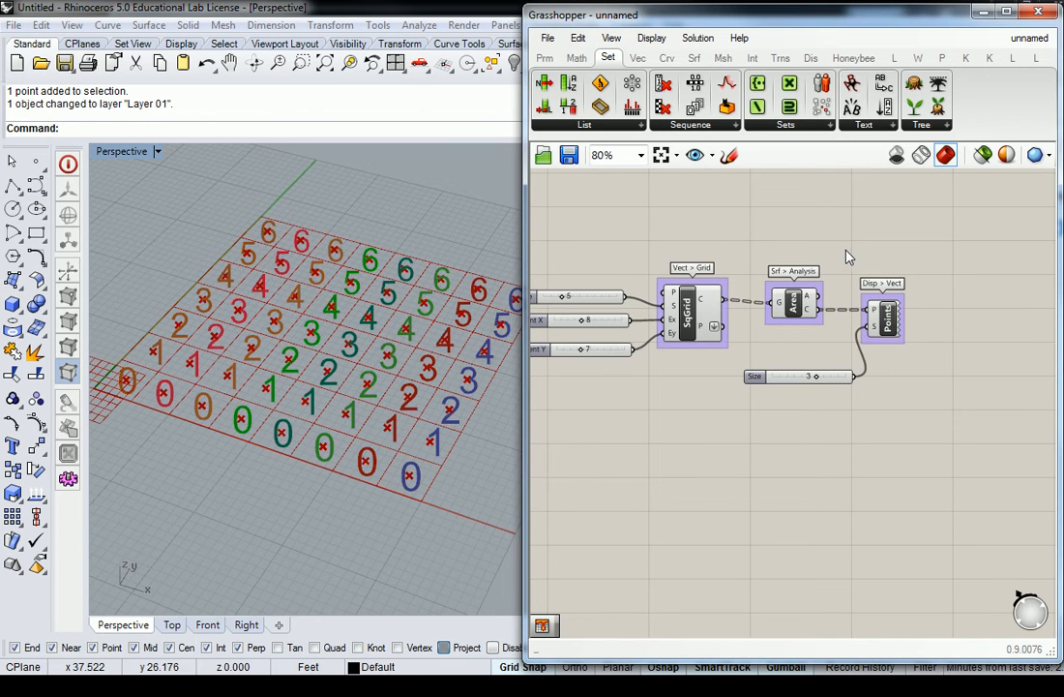
{"action": "left_click_drag", "start_coordinate": [887, 327], "coordinate": [898, 328]}
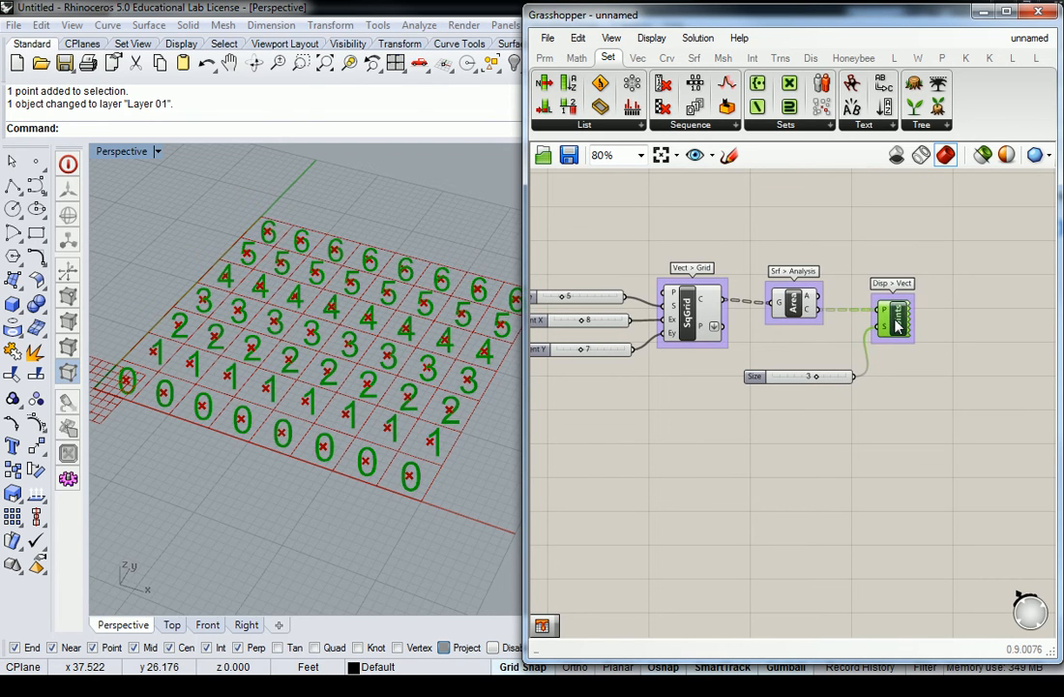
{"action": "left_click", "coordinate": [868, 256]}
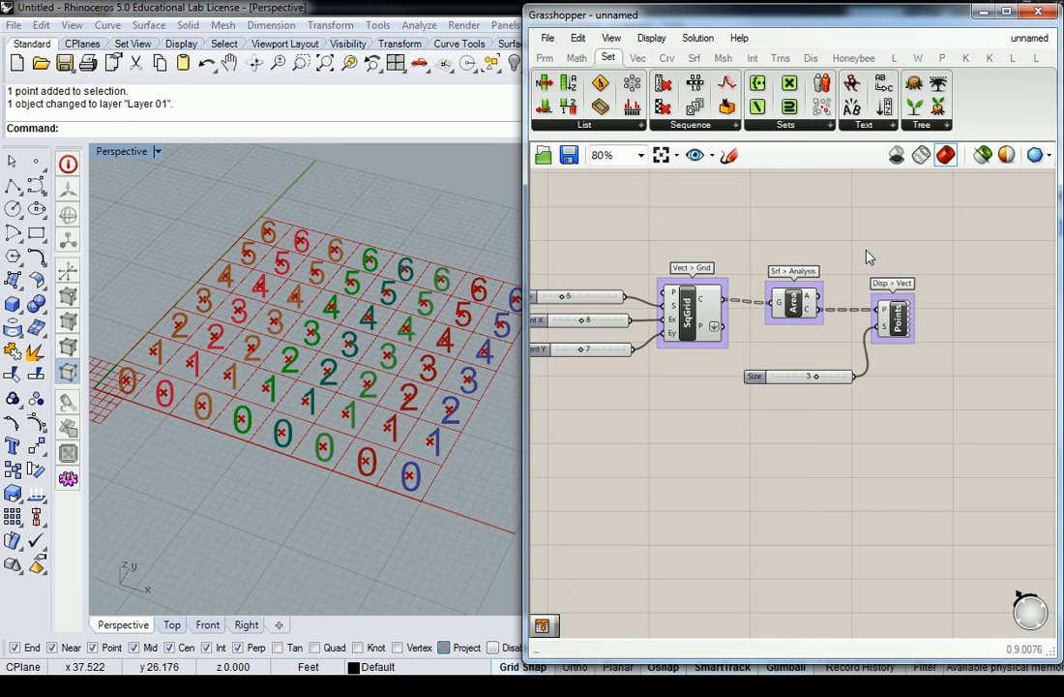
{"action": "left_click_drag", "start_coordinate": [895, 320], "coordinate": [900, 368]}
{"action": "left_click", "coordinate": [906, 306]}
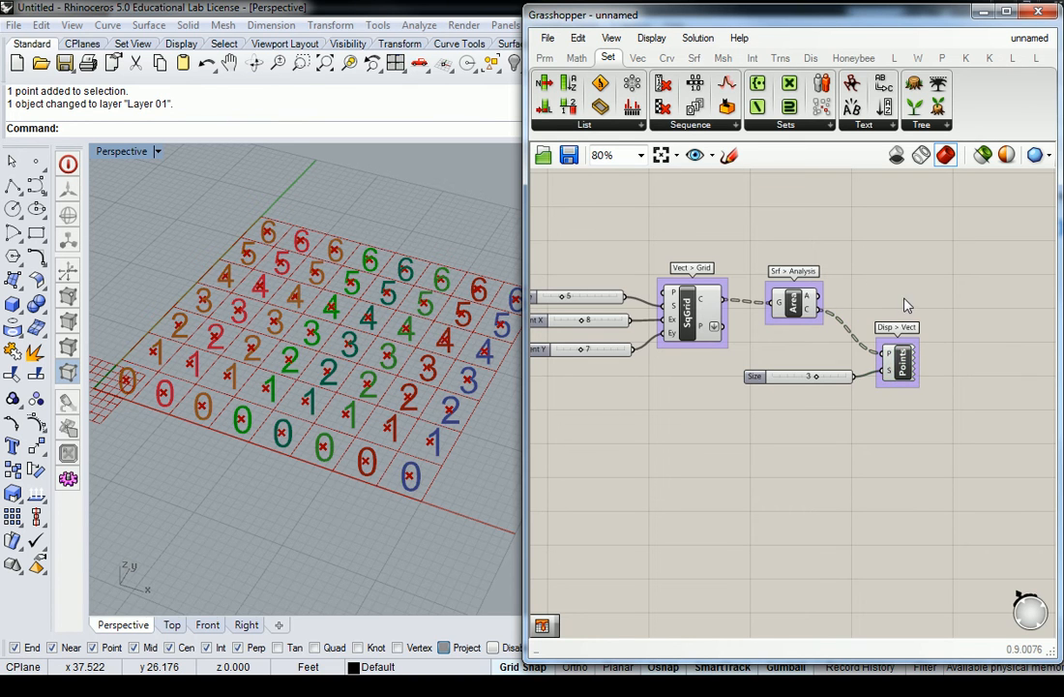
- Place a Circle component, defined by base plane and radius, above the Points component
{"action": "left_click", "coordinate": [667, 59]}
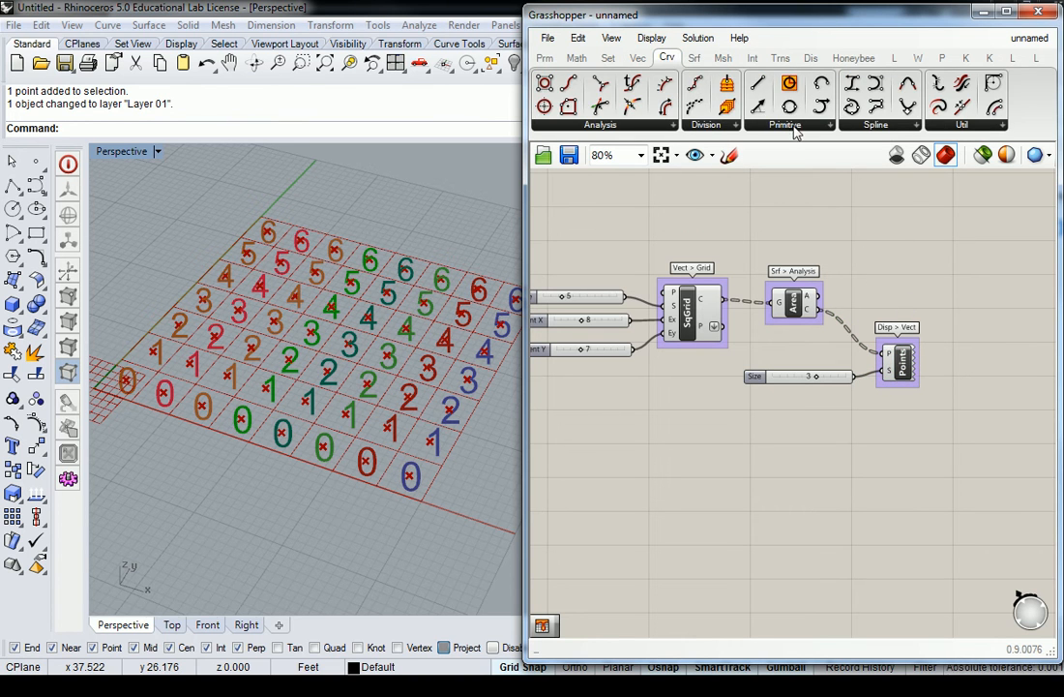
{"action": "left_click", "coordinate": [791, 127]}
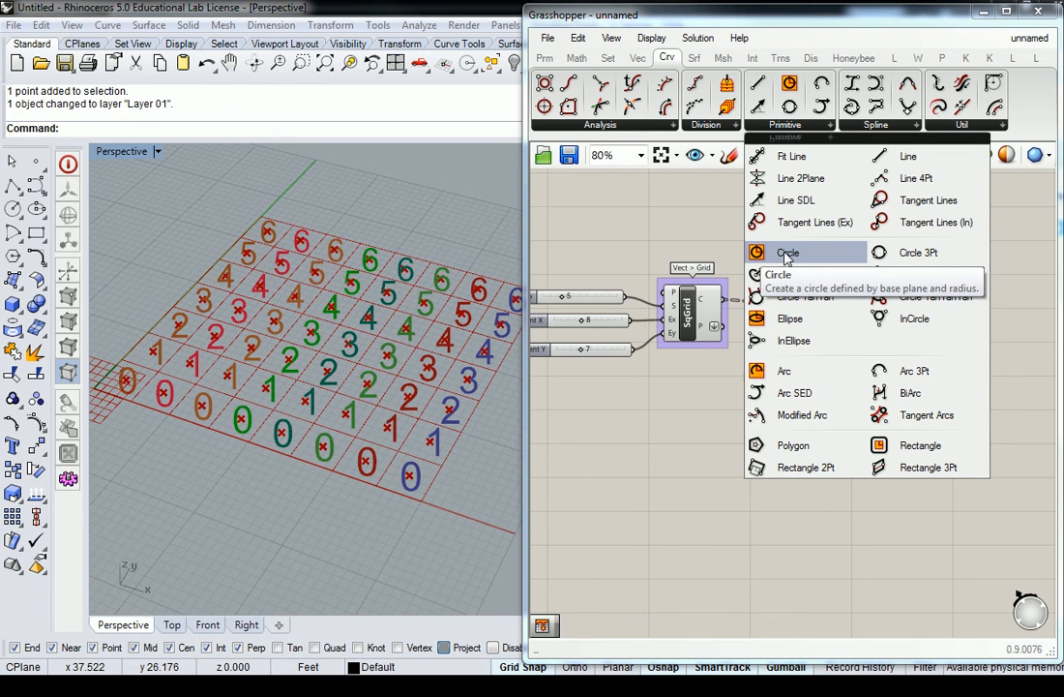
{"action": "left_click", "coordinate": [786, 256]}
{"action": "left_click", "coordinate": [900, 257]}
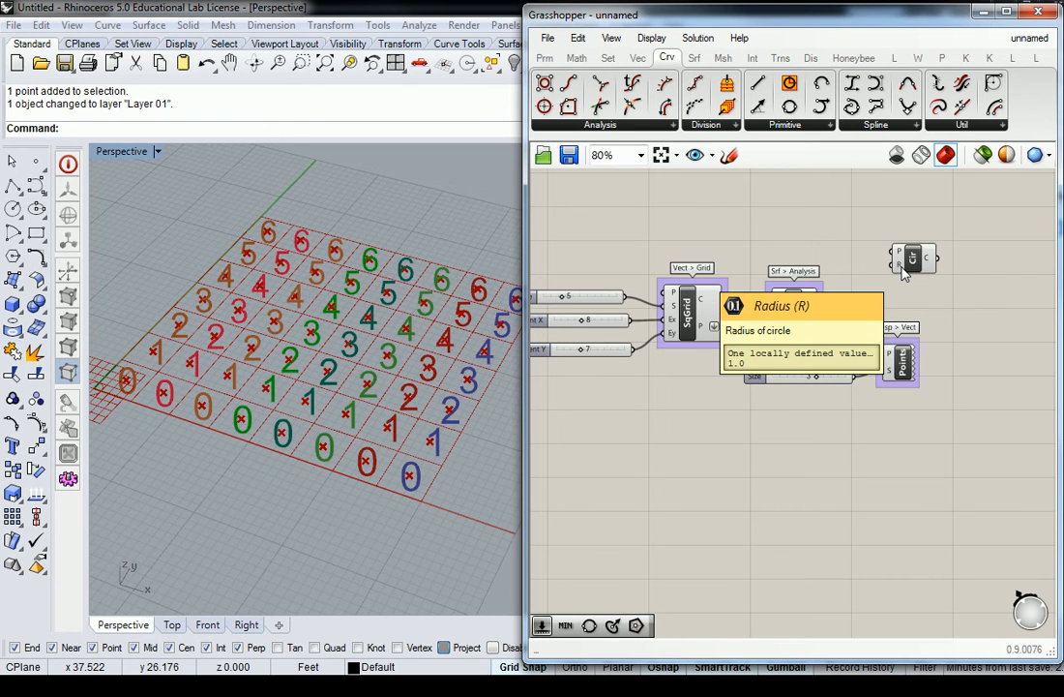
- Connect the Area centroid output C to the Circle component's plane input P
{"action": "right_click_drag", "start_coordinate": [877, 226], "coordinate": [863, 377]}
{"action": "scroll", "coordinate": [863, 377], "scroll_direction": "down", "scroll_amount": 2}
{"action": "right_click_drag", "start_coordinate": [886, 315], "coordinate": [724, 390]}
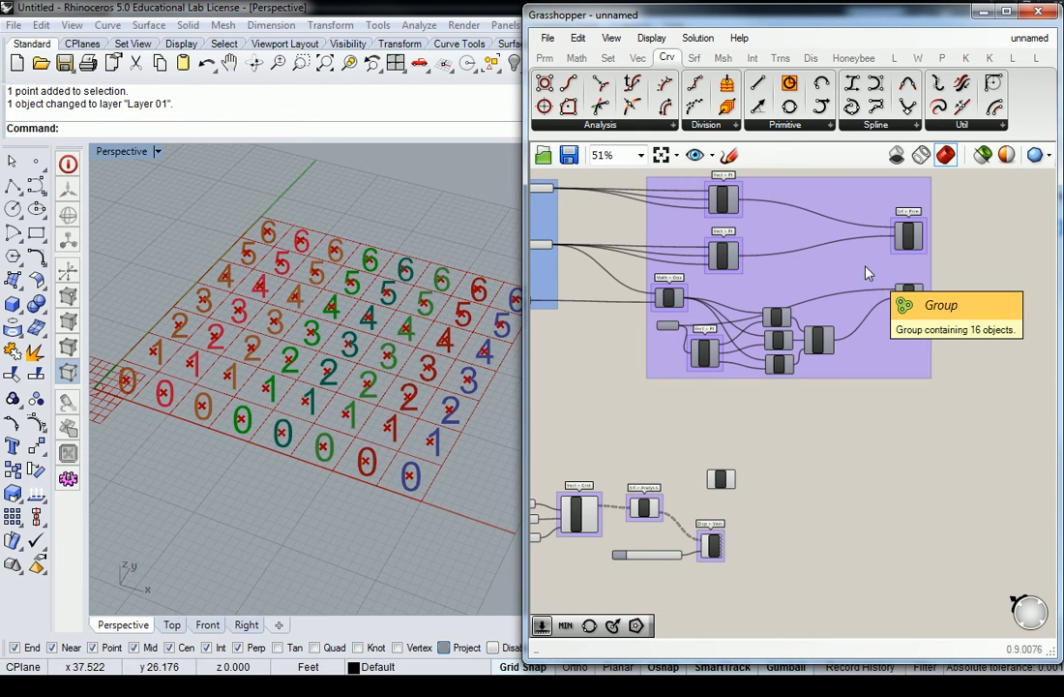
{"action": "scroll", "coordinate": [658, 325], "scroll_direction": "up", "scroll_amount": 3}
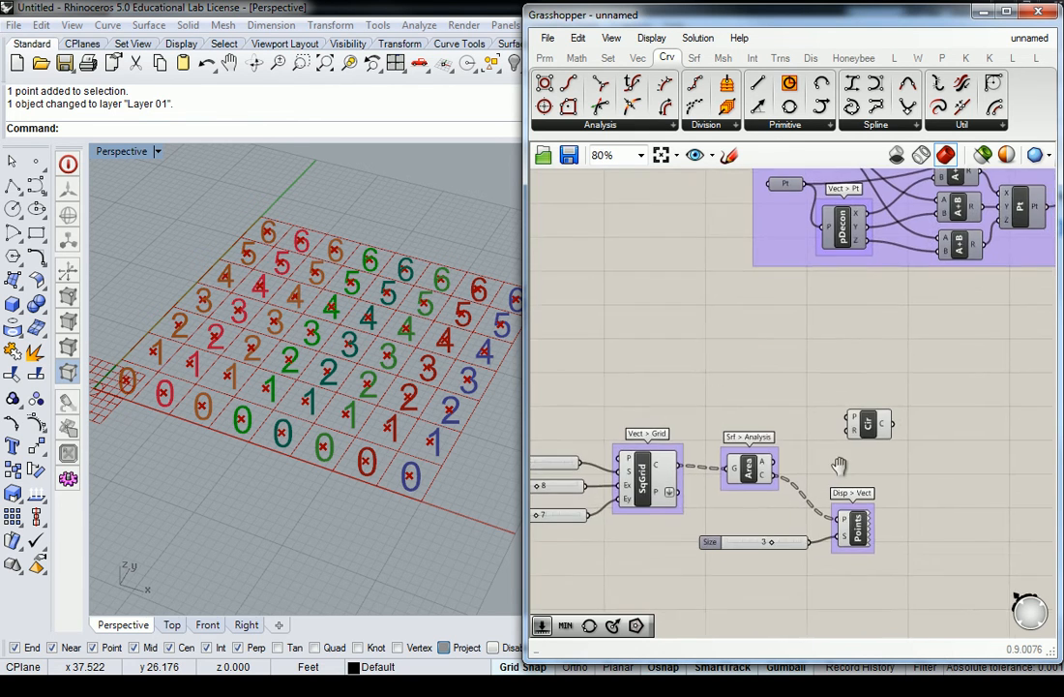
{"action": "scroll", "coordinate": [847, 477], "scroll_direction": "up", "scroll_amount": 2}
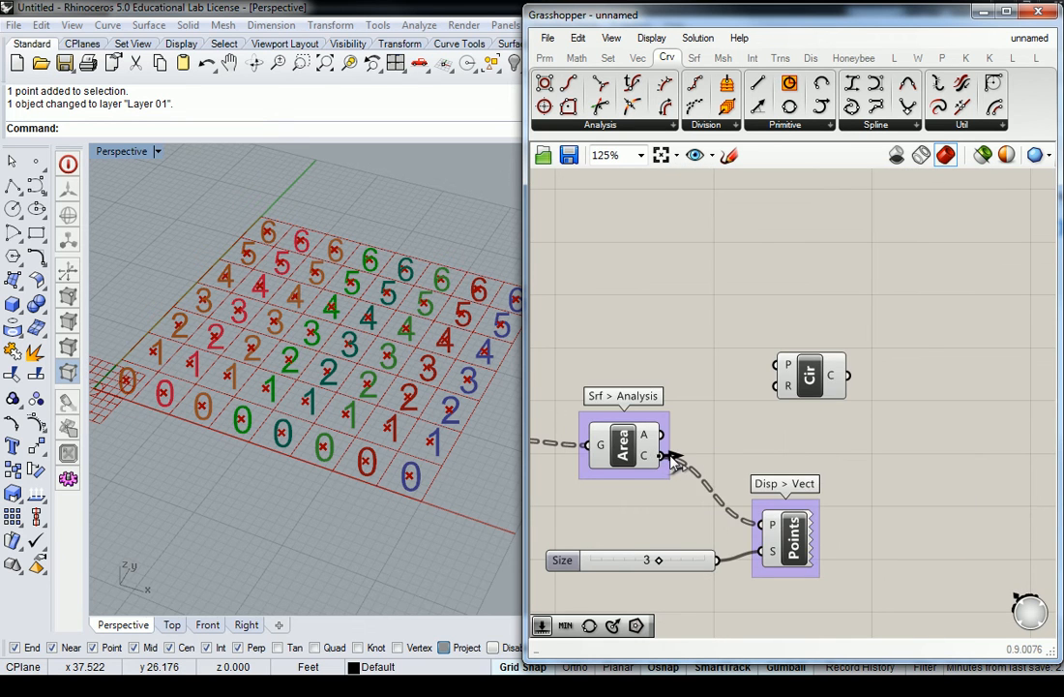
{"action": "right_click_drag", "start_coordinate": [672, 459], "coordinate": [779, 463]}
{"action": "left_click_drag", "start_coordinate": [767, 459], "coordinate": [882, 369]}
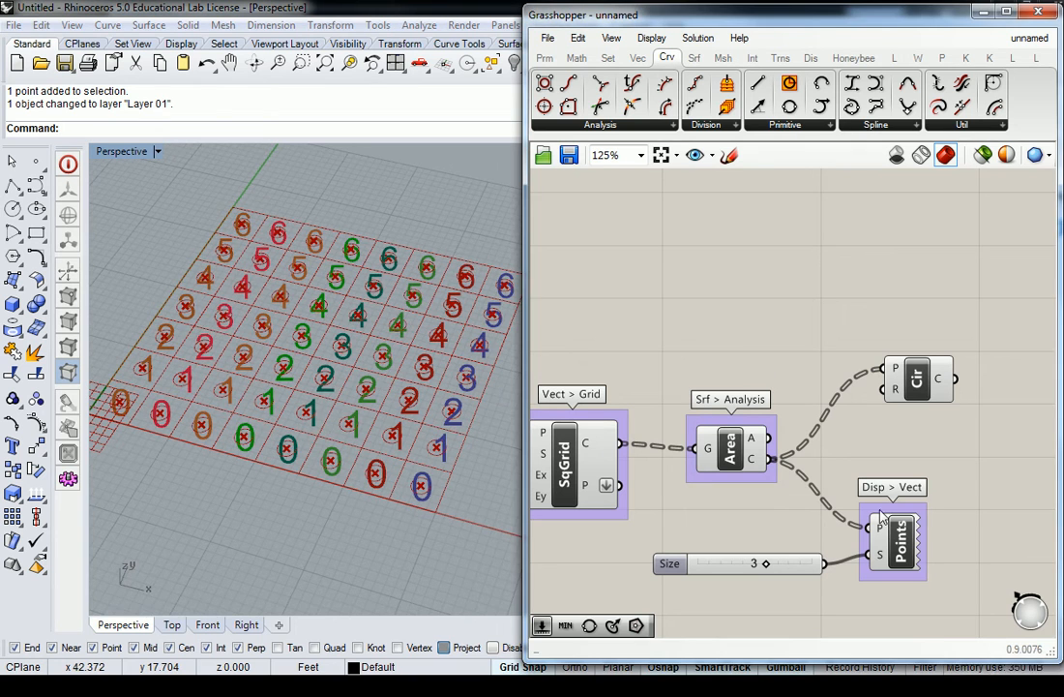
- Turn off the preview of the Points component to hide the index numbers in the viewport
{"action": "left_click", "coordinate": [890, 533]}
{"action": "right_click", "coordinate": [883, 536]}
{"action": "left_click", "coordinate": [905, 573]}
{"action": "right_click_drag", "start_coordinate": [461, 377], "coordinate": [405, 311]}
{"action": "left_click", "coordinate": [843, 374]}
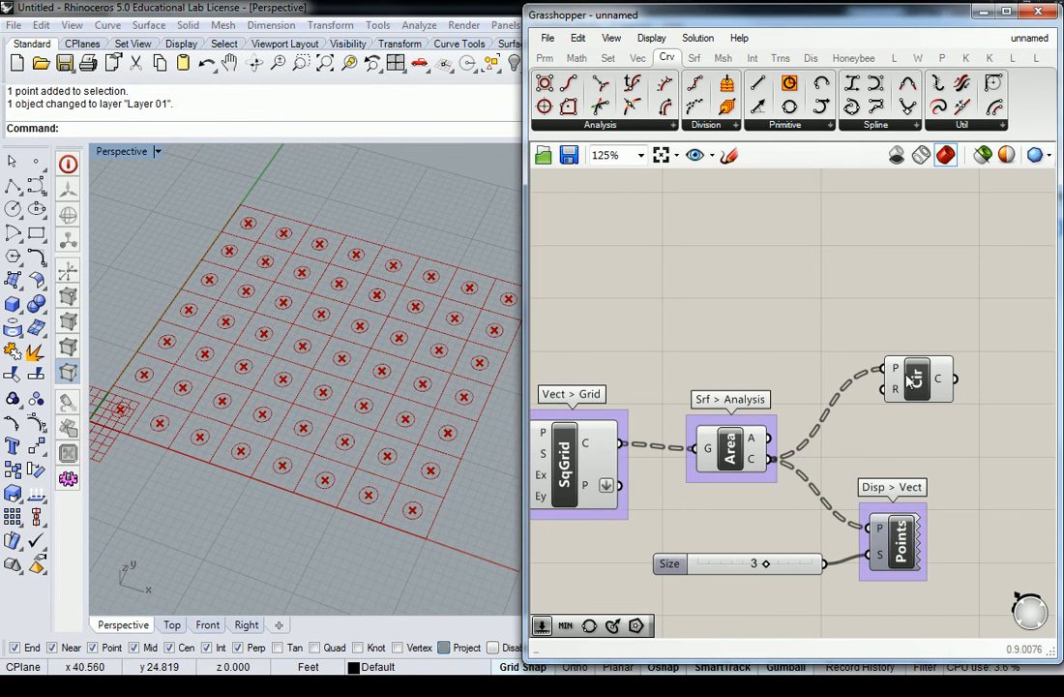
- Move the Circle component up, farther above the Points component
{"action": "left_click", "coordinate": [916, 376]}
{"action": "left_click", "coordinate": [916, 304]}
{"action": "left_click_drag", "start_coordinate": [919, 383], "coordinate": [924, 341]}
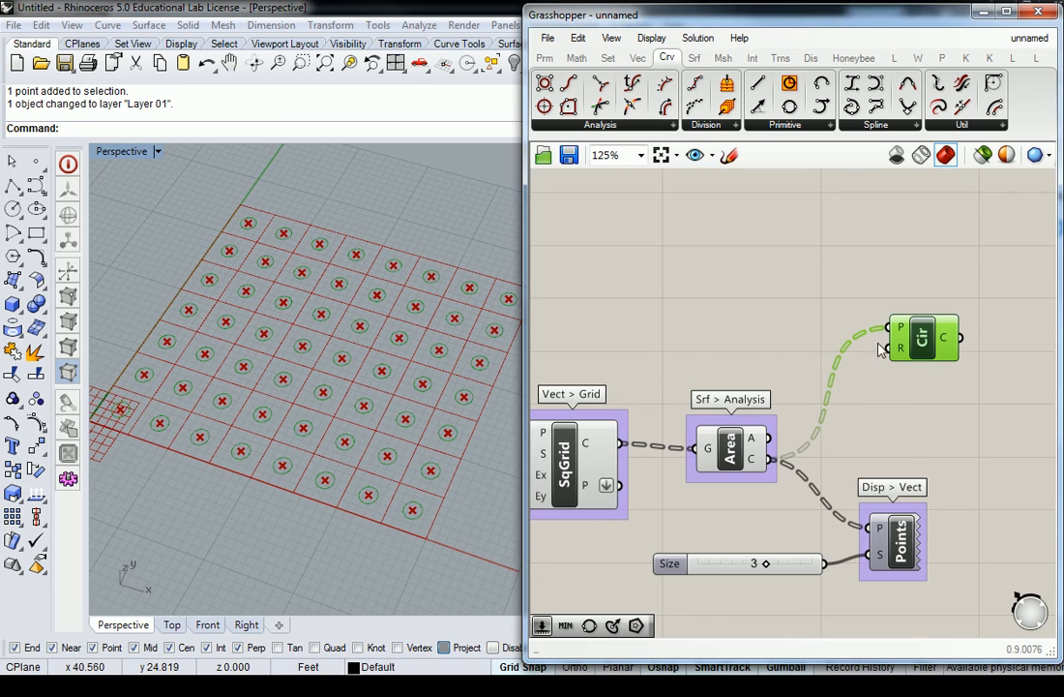
- Add a number slider ranging from 0 to 10, connect it to the Circle's radius input R, and set it to 2
{"action": "double_click", "coordinate": [731, 340]}
{"action": "type", "text": "0"}
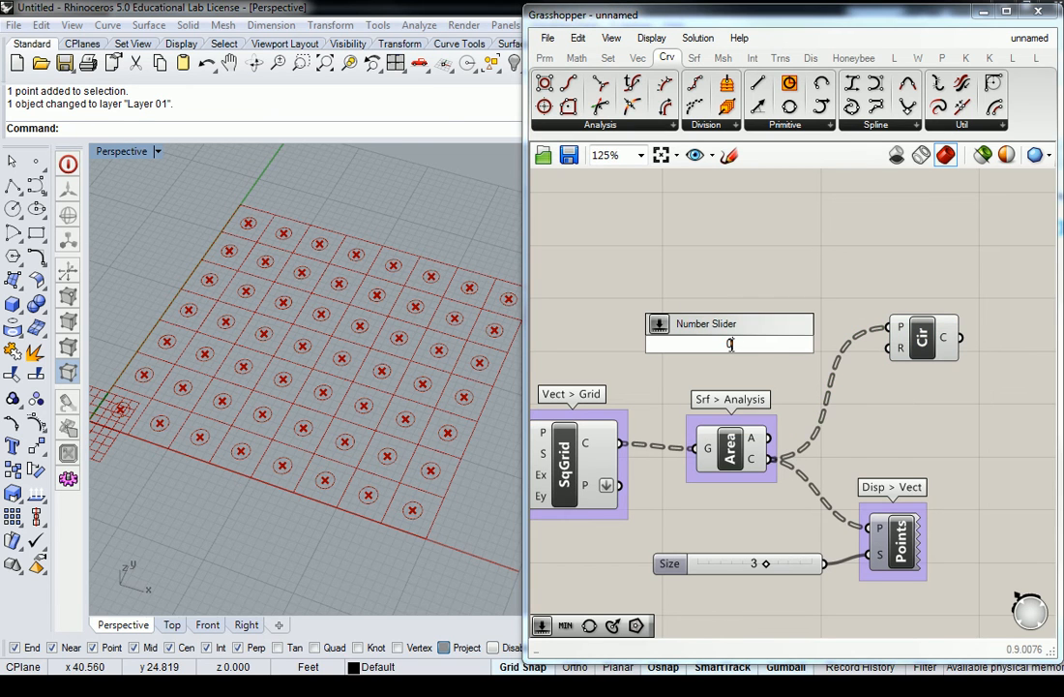
{"action": "type", "text": "<10"}
{"action": "key", "text": "Return"}
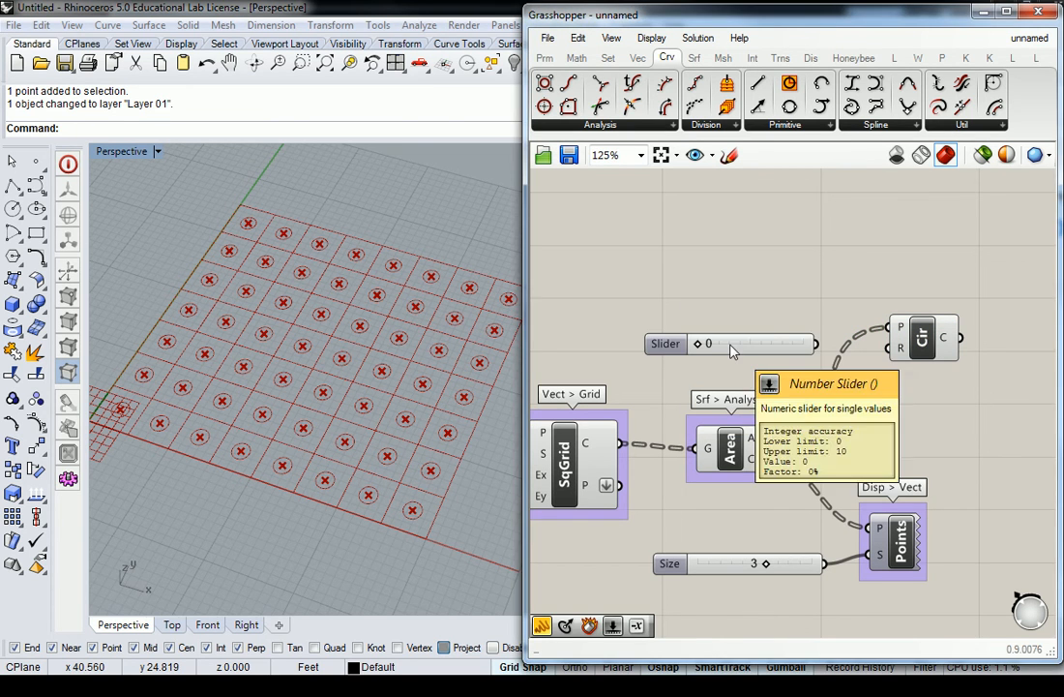
{"action": "left_click_drag", "start_coordinate": [818, 343], "coordinate": [888, 348]}
{"action": "left_click_drag", "start_coordinate": [704, 345], "coordinate": [729, 373]}
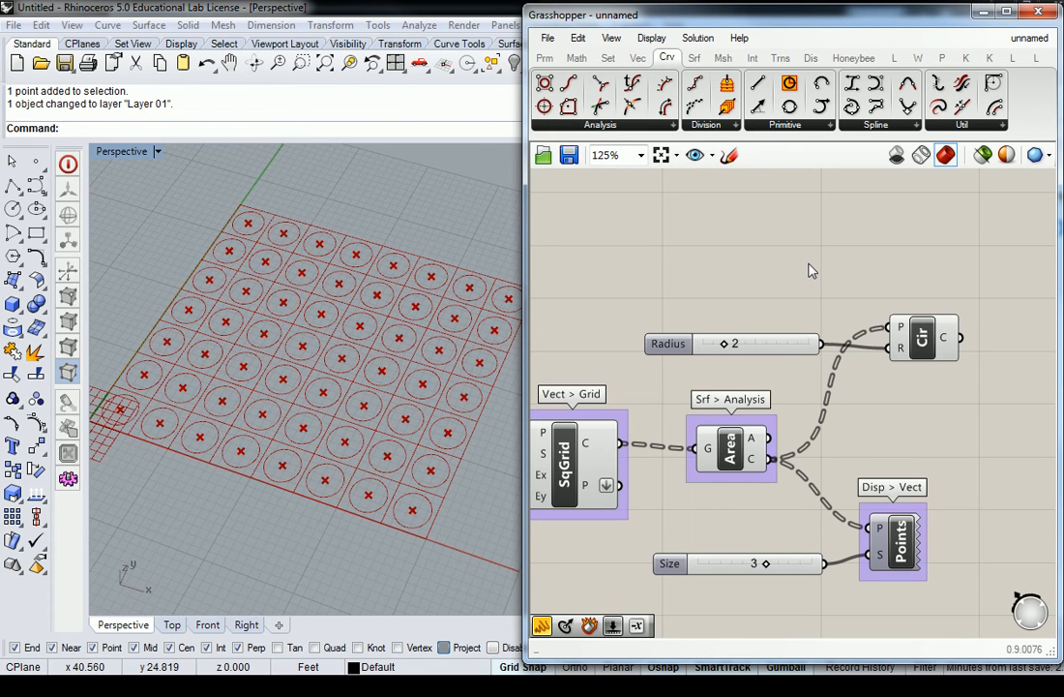
{"action": "left_click", "coordinate": [670, 344]}
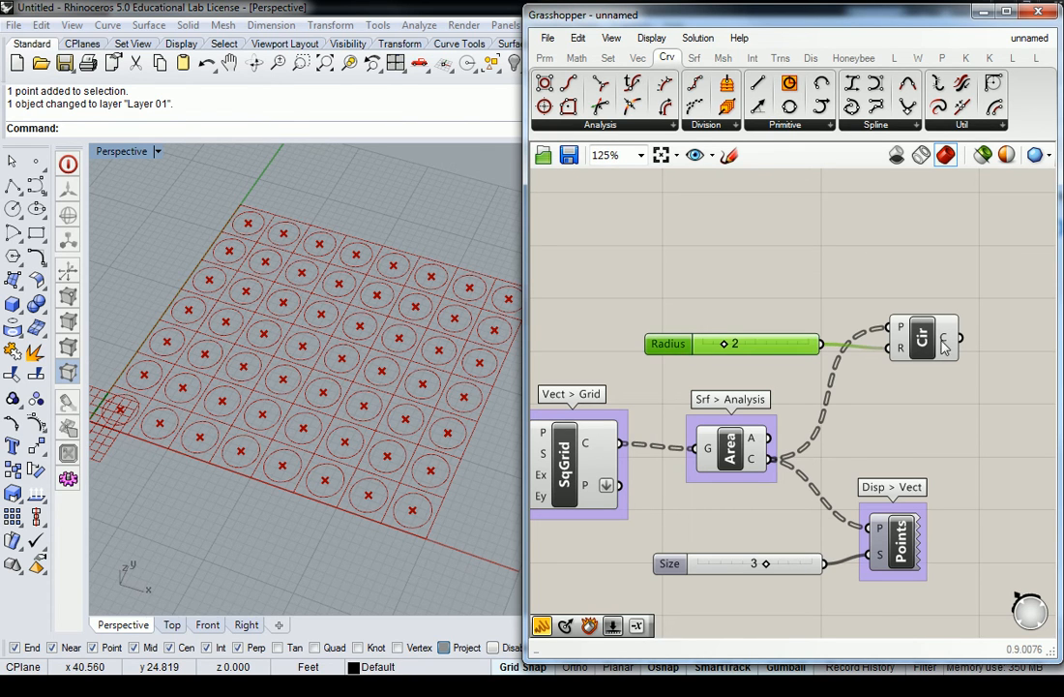
{"action": "double_click", "coordinate": [735, 277]}
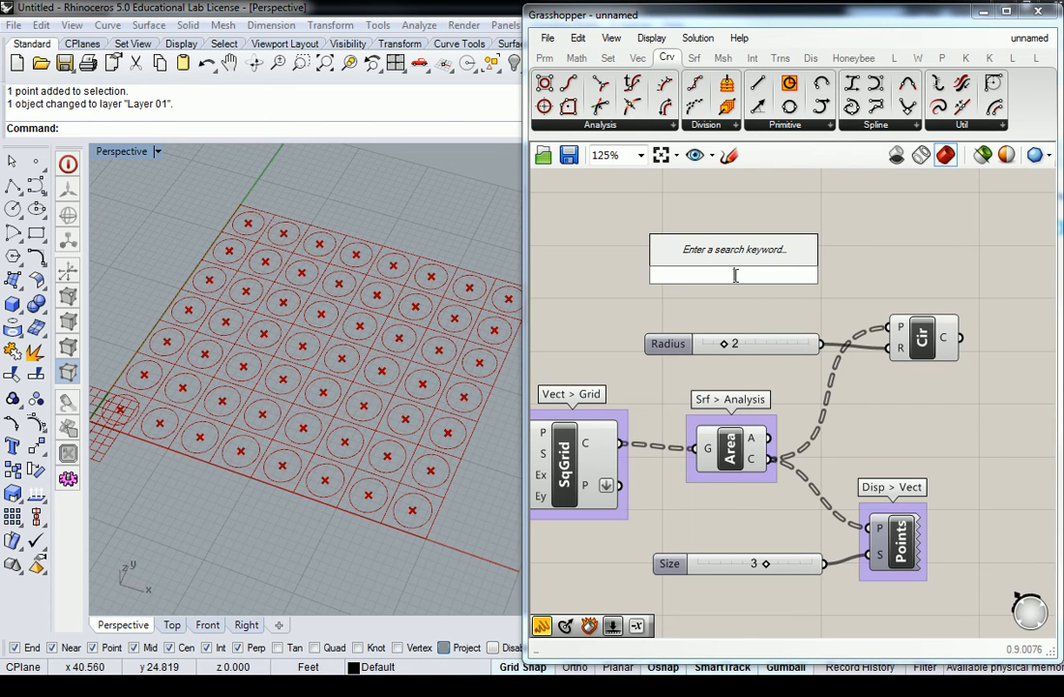
{"action": "left_click", "coordinate": [832, 233]}
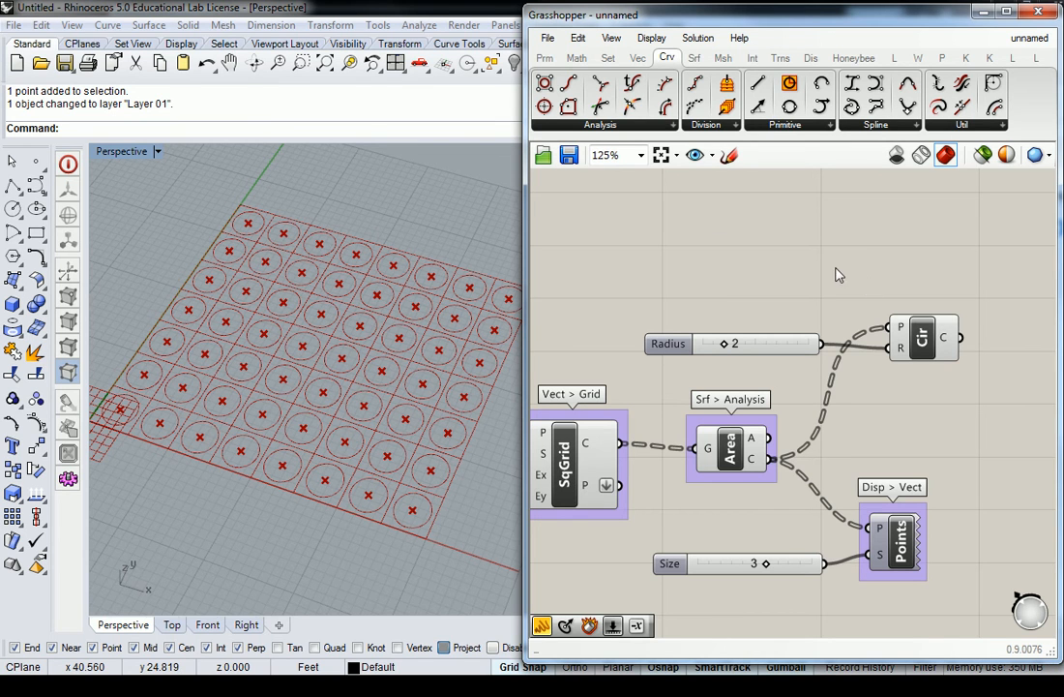
- Move the Radius slider and Circle component up together, then space them apart so their wire runs straight
{"action": "left_click_drag", "start_coordinate": [1010, 288], "coordinate": [722, 409]}
{"action": "left_click_drag", "start_coordinate": [759, 352], "coordinate": [811, 265]}
{"action": "left_click", "coordinate": [780, 300]}
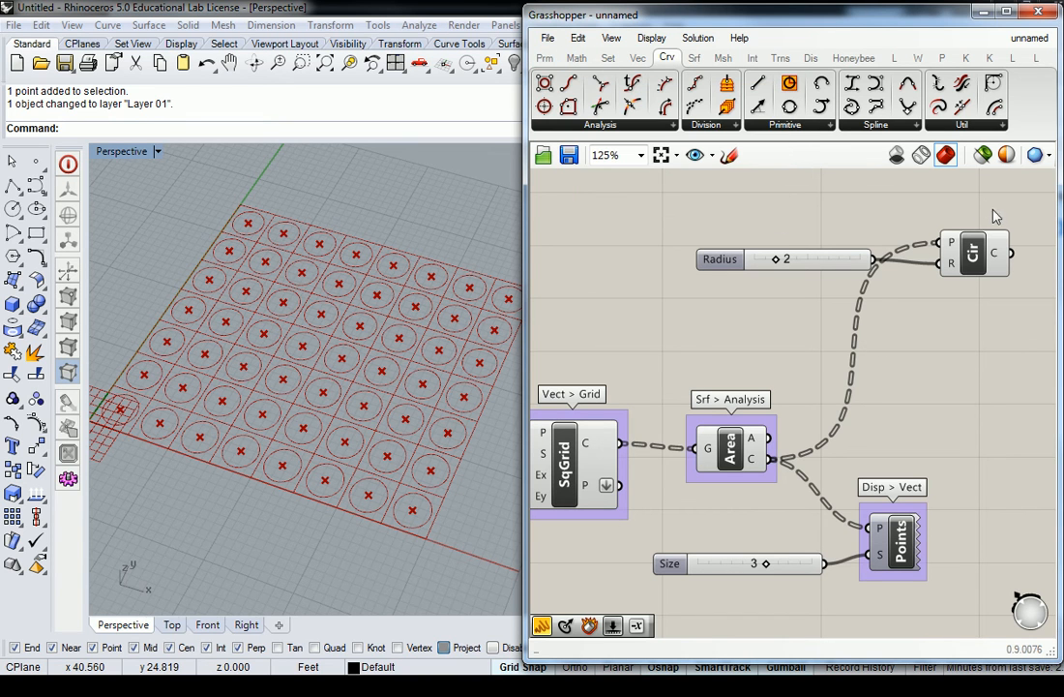
{"action": "left_click_drag", "start_coordinate": [996, 250], "coordinate": [1012, 244]}
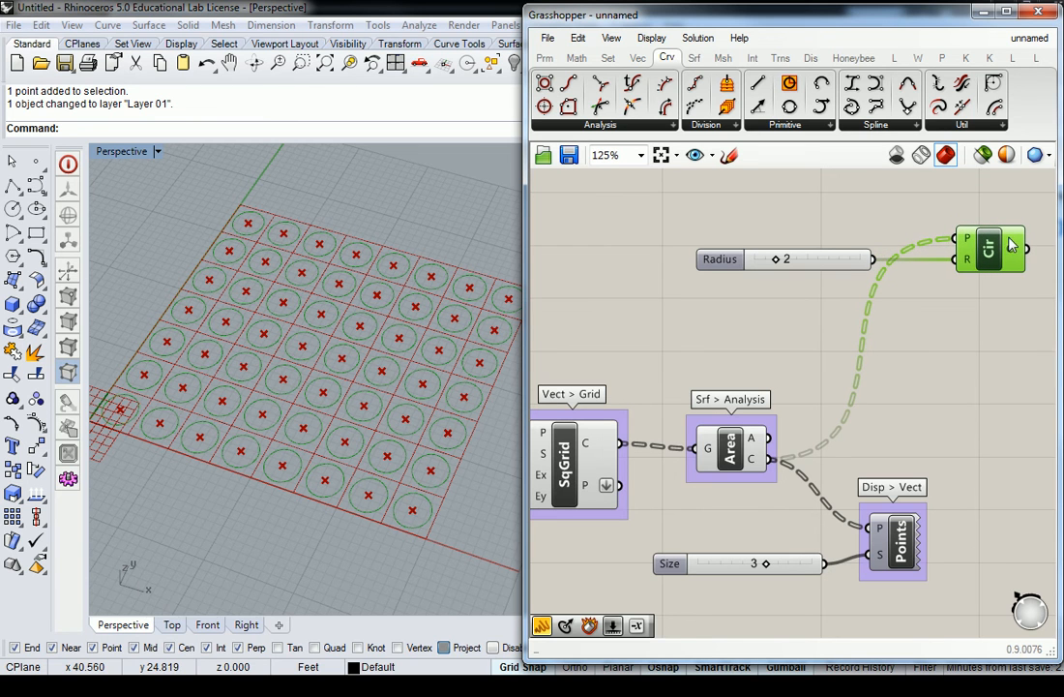
{"action": "left_click_drag", "start_coordinate": [834, 259], "coordinate": [822, 260]}
{"action": "left_click", "coordinate": [876, 222]}
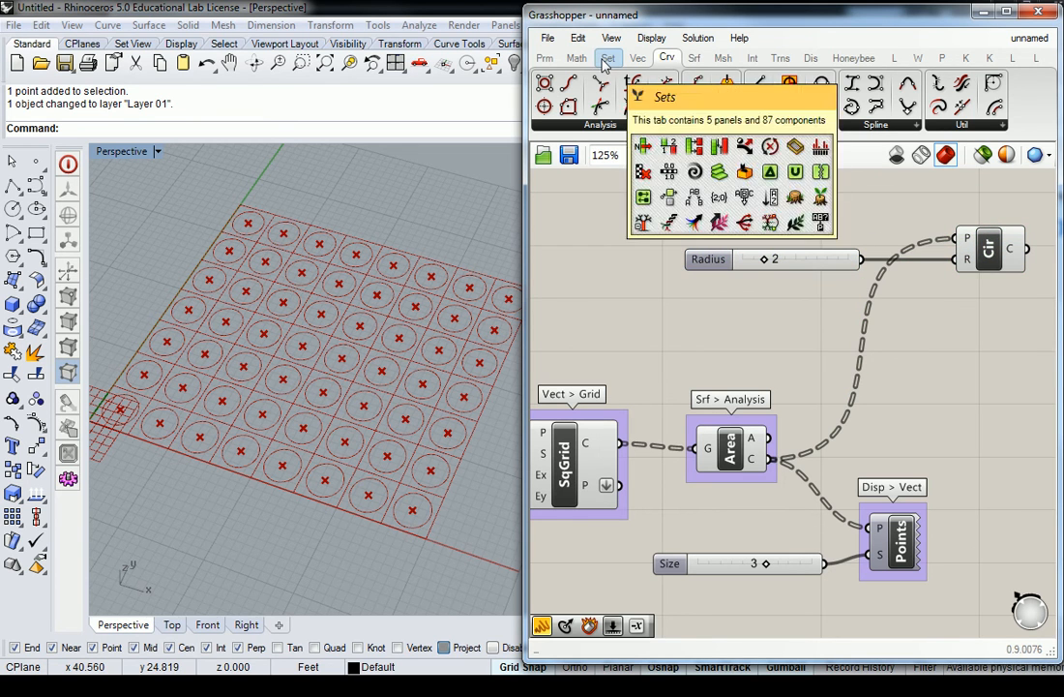
- Group the Circle component and name the group "Crv > Prim"
{"action": "left_click", "coordinate": [991, 228]}
{"action": "left_click", "coordinate": [950, 223]}
{"action": "right_click", "coordinate": [950, 223]}
{"action": "type", "text": "Crv > Prim"}
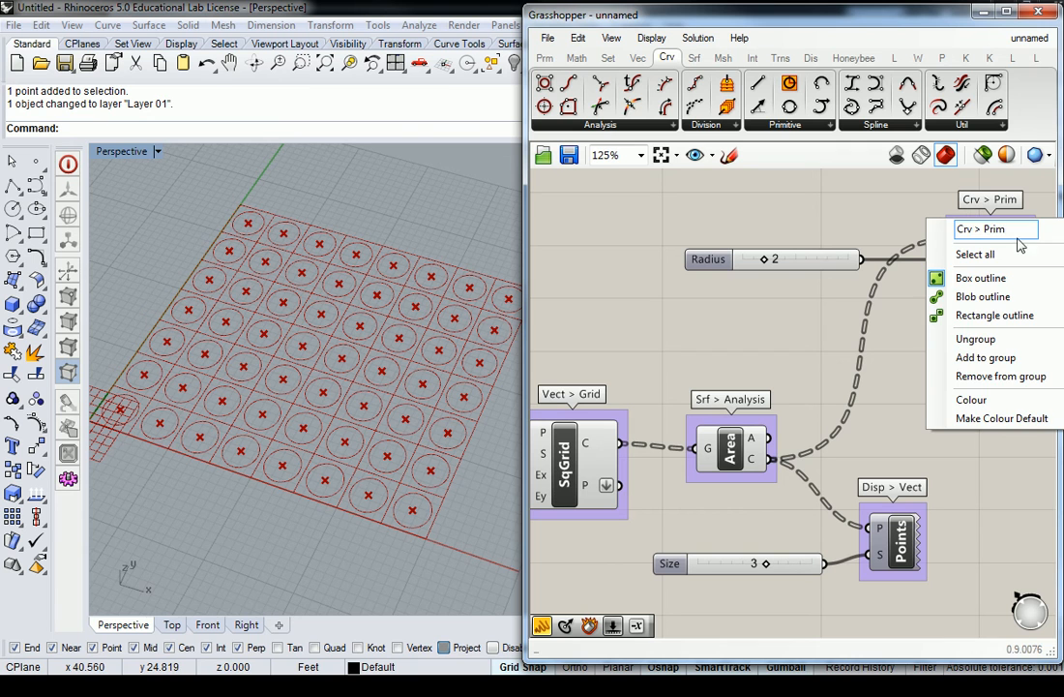
{"action": "key", "text": "Return"}
- Place a Split List component below the Radius slider, between the Area and Circle components
{"action": "left_click", "coordinate": [578, 58]}
{"action": "left_click", "coordinate": [607, 58]}
{"action": "left_click", "coordinate": [626, 126]}
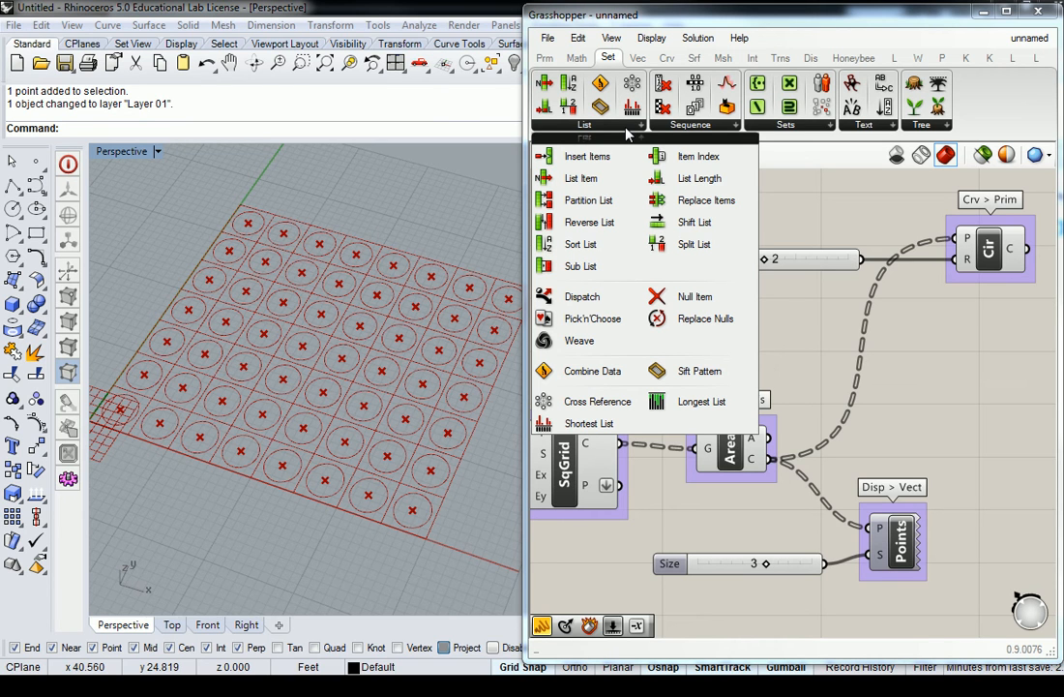
{"action": "left_click", "coordinate": [680, 244]}
{"action": "left_click", "coordinate": [813, 327]}
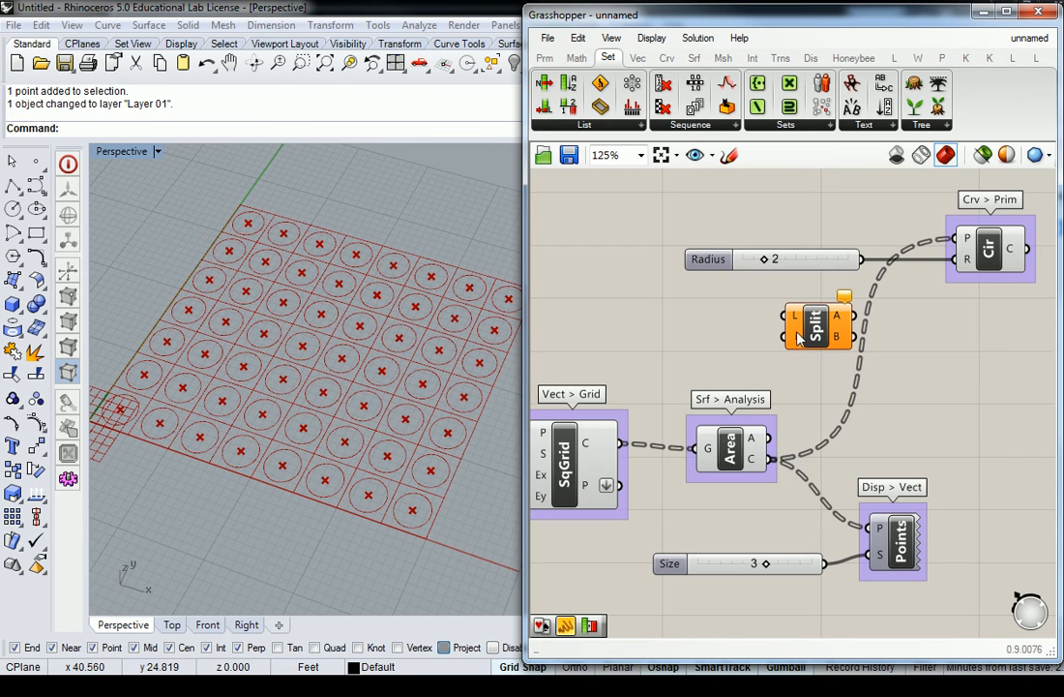
{"action": "right_click_drag", "start_coordinate": [853, 243], "coordinate": [761, 258]}
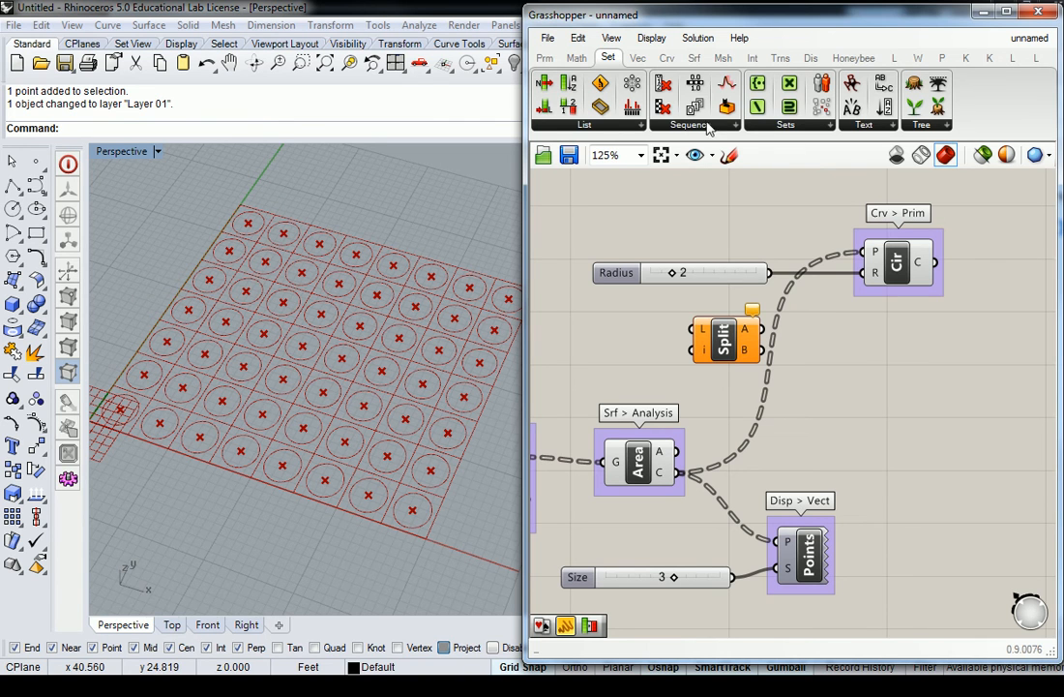
- Place a Polygon component below the Circle component and connect the Radius slider to its radius input R
{"action": "left_click", "coordinate": [668, 59]}
{"action": "left_click", "coordinate": [795, 134]}
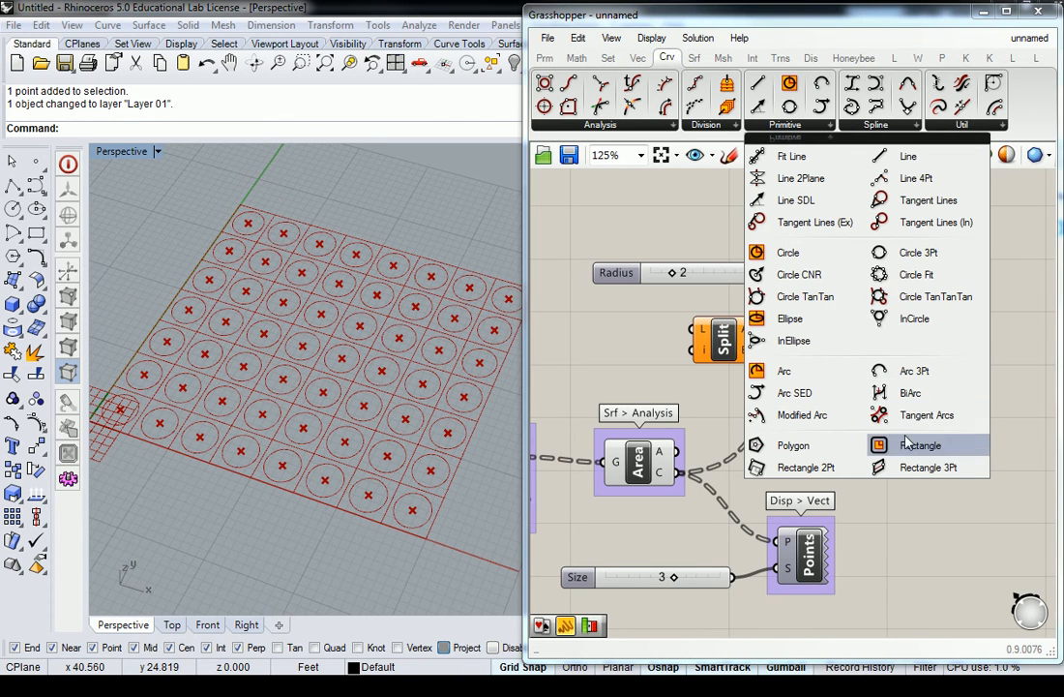
{"action": "left_click", "coordinate": [809, 447]}
{"action": "left_click", "coordinate": [898, 381]}
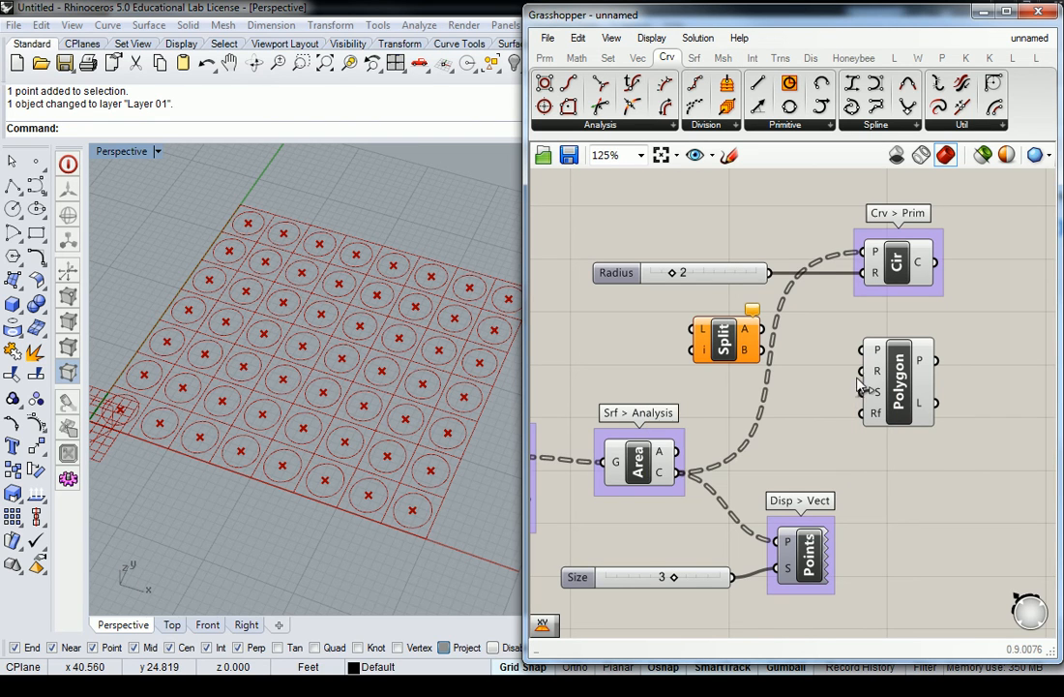
{"action": "left_click_drag", "start_coordinate": [769, 273], "coordinate": [863, 371]}
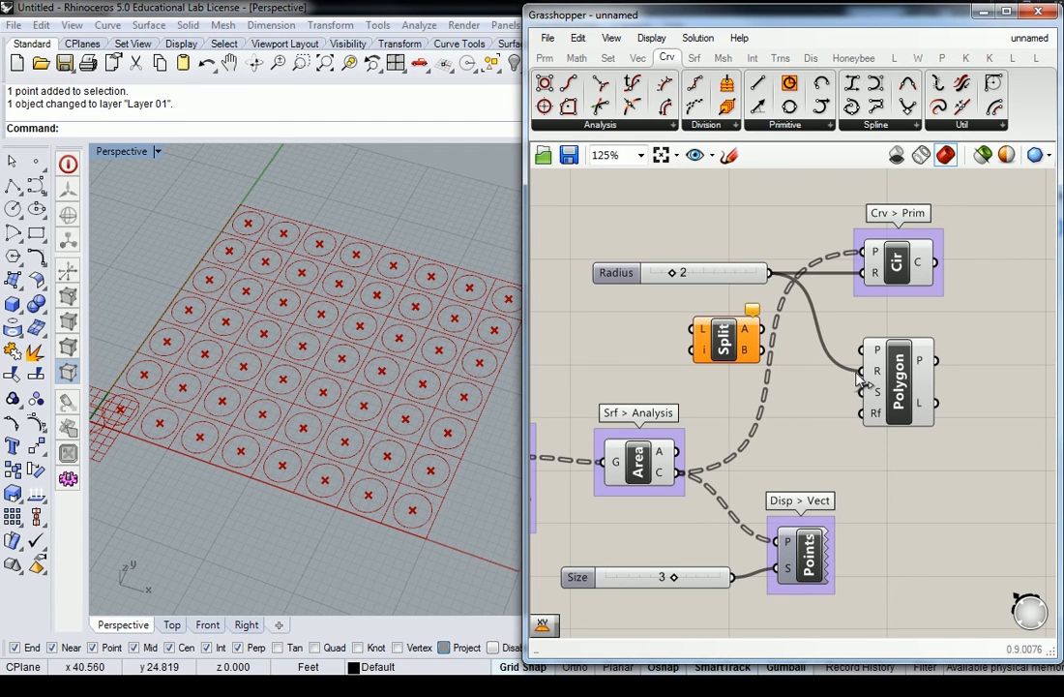
- Group the Polygon component and name the group "Crv > Prim"
{"action": "left_click", "coordinate": [914, 391]}
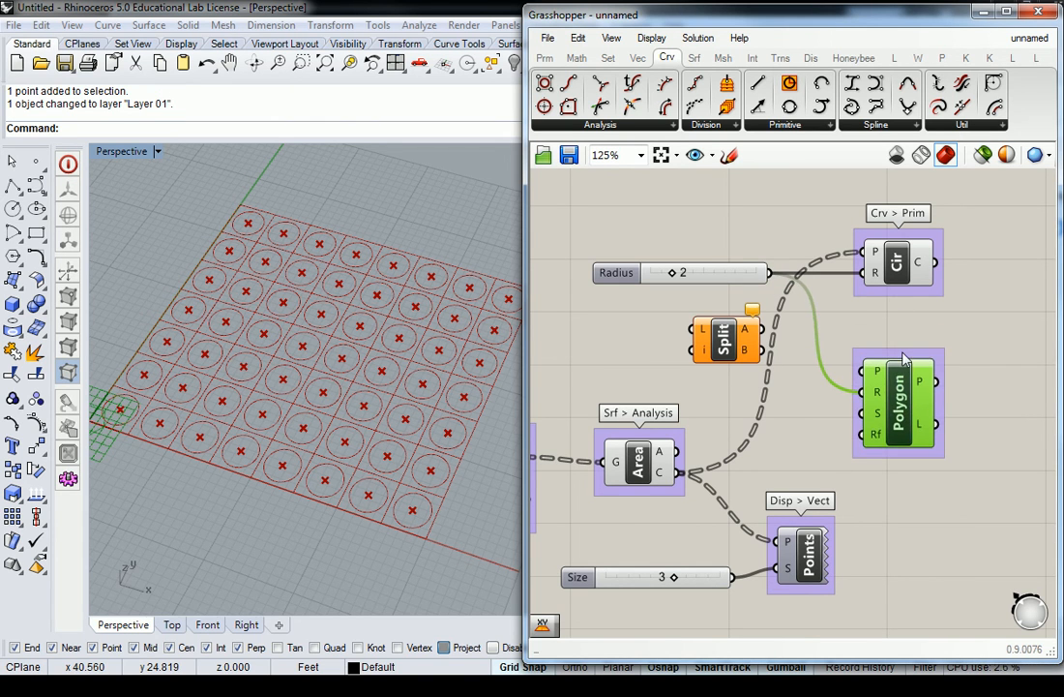
{"action": "right_click", "coordinate": [903, 351]}
{"action": "type", "text": "C"}
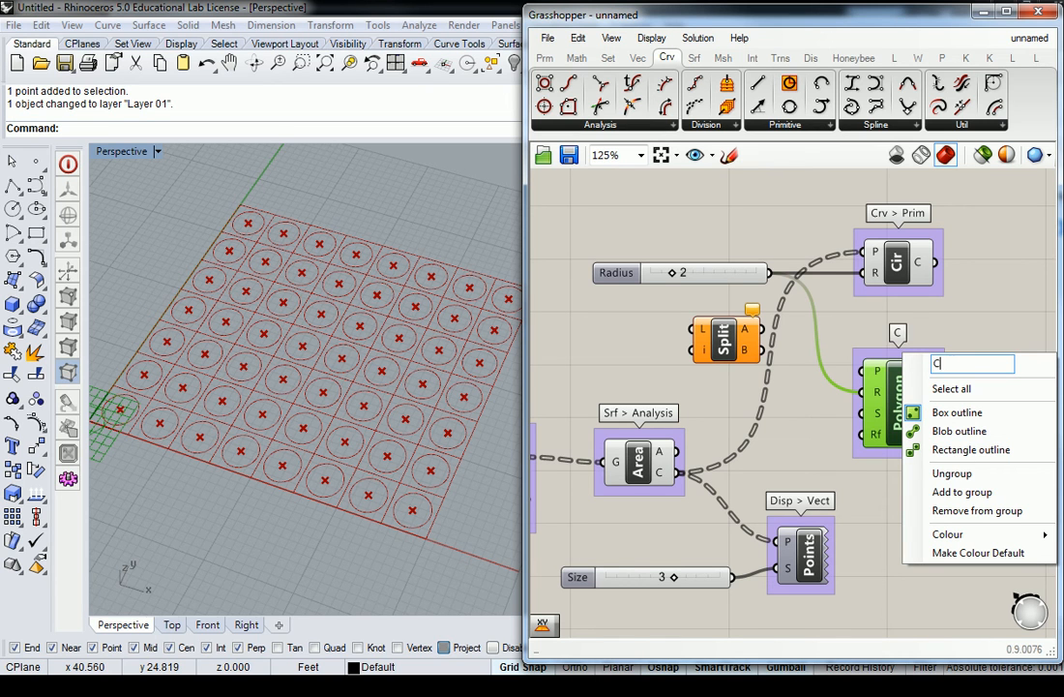
{"action": "type", "text": "rv > Prim"}
{"action": "left_click", "coordinate": [964, 329]}
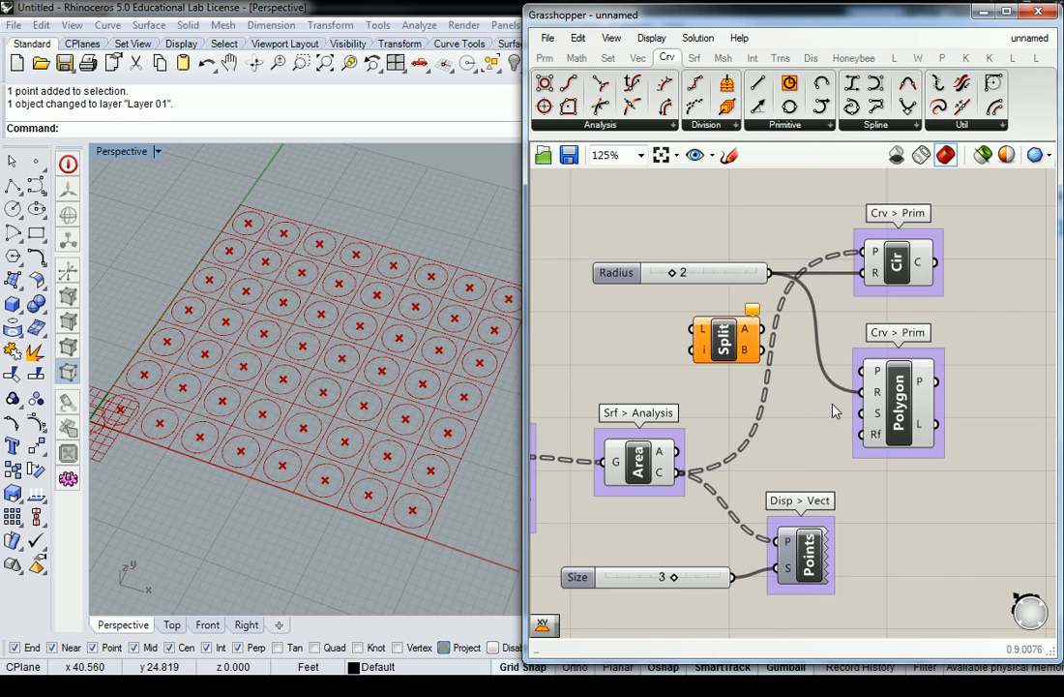
- Add a number slider ranging from 3 to 6, place it below the Radius slider, and connect it to Polygon's segments input S
{"action": "mouse_move", "coordinate": [882, 423]}
{"action": "double_click", "coordinate": [819, 422]}
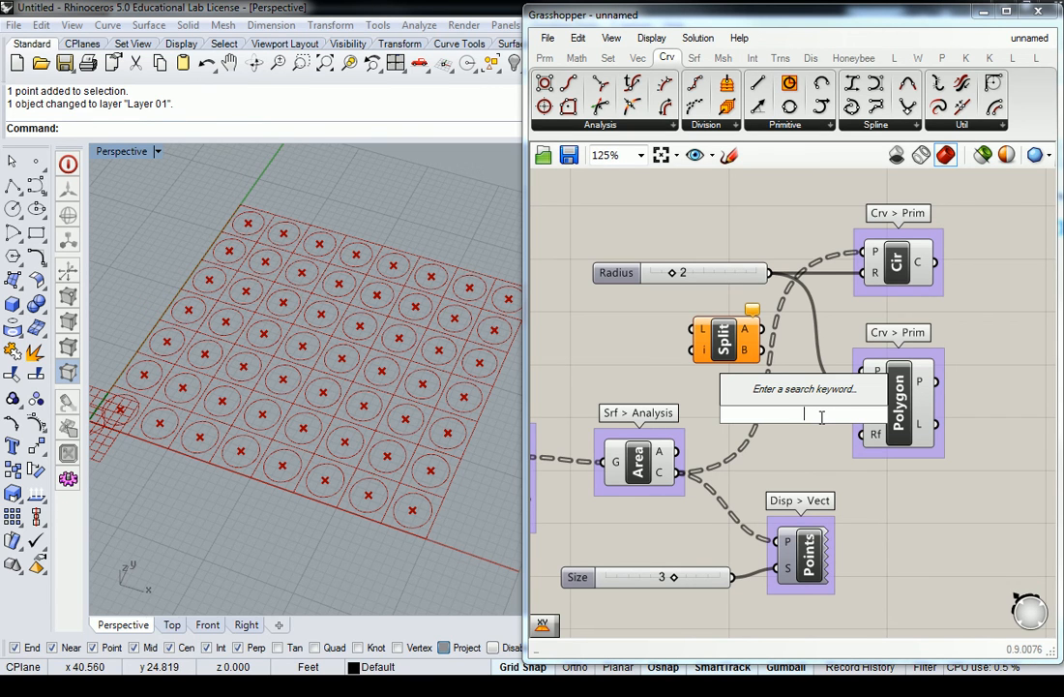
{"action": "type", "text": "3<"}
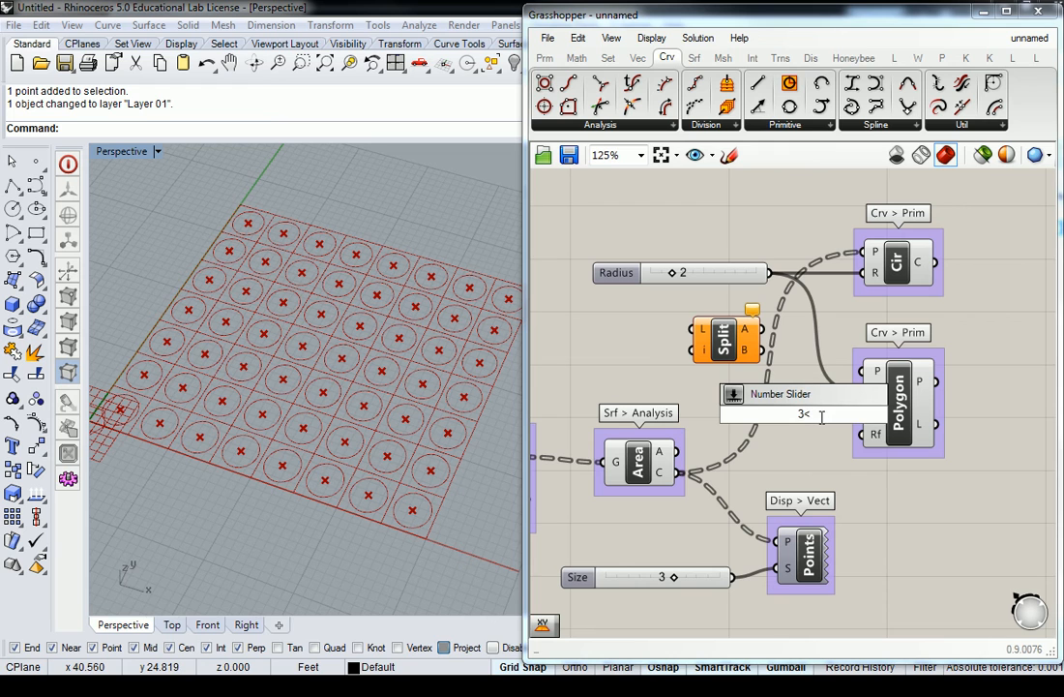
{"action": "key", "text": "Return"}
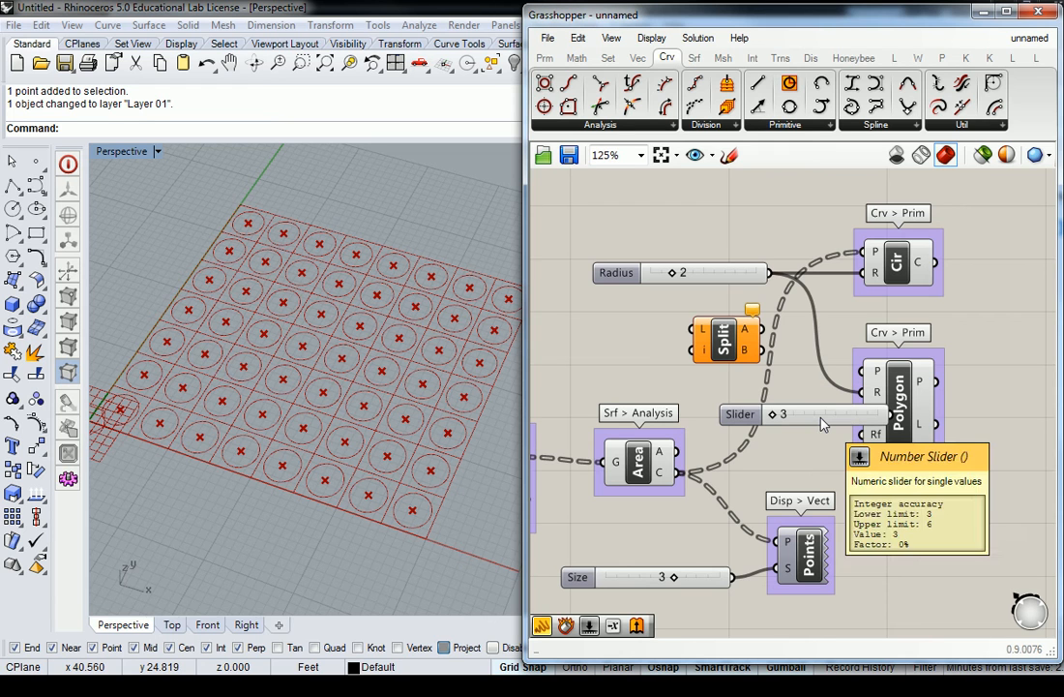
{"action": "left_click_drag", "start_coordinate": [824, 415], "coordinate": [726, 362]}
{"action": "left_click_drag", "start_coordinate": [770, 298], "coordinate": [853, 416]}
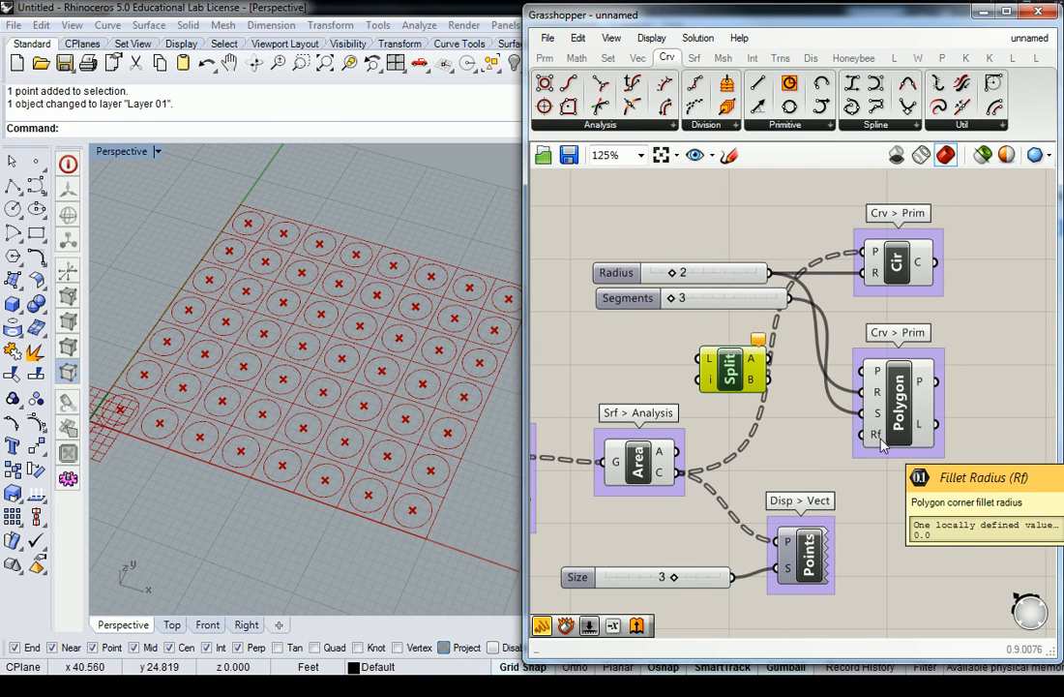
- Move the Polygon component up closer to Circle, and shift Split List slightly down toward the Polygon's side
{"action": "right_click_drag", "start_coordinate": [922, 449], "coordinate": [857, 477]}
{"action": "left_click_drag", "start_coordinate": [838, 430], "coordinate": [857, 388]}
{"action": "left_click_drag", "start_coordinate": [835, 296], "coordinate": [849, 272]}
{"action": "left_click_drag", "start_coordinate": [848, 385], "coordinate": [844, 379]}
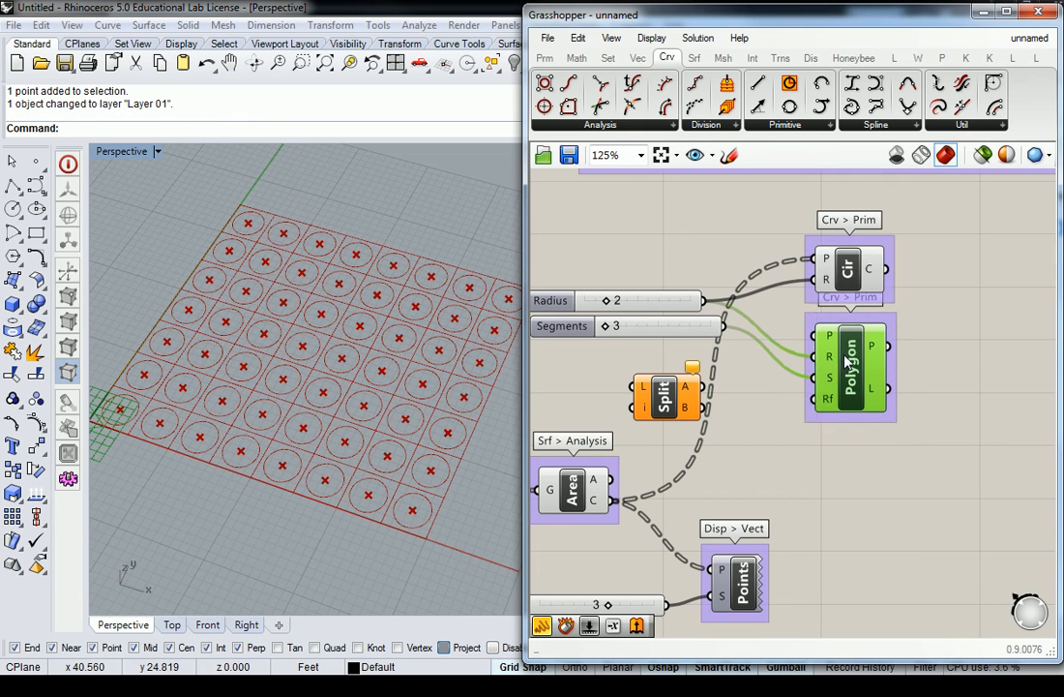
{"action": "left_click", "coordinate": [758, 418]}
{"action": "right_click_drag", "start_coordinate": [758, 418], "coordinate": [801, 409]}
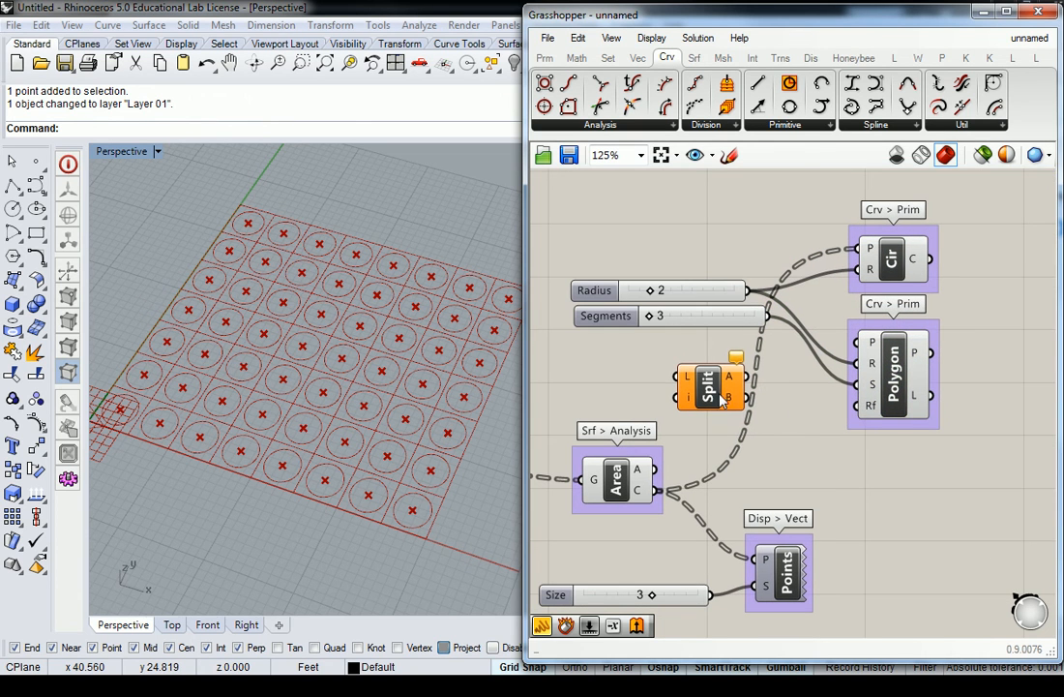
{"action": "left_click_drag", "start_coordinate": [716, 394], "coordinate": [751, 417]}
- Connect the Area component's centroid output C to Split List's list input L
{"action": "scroll", "coordinate": [201, 432], "scroll_direction": "up", "scroll_amount": 5}
{"action": "scroll", "coordinate": [202, 432], "scroll_direction": "up", "scroll_amount": 4}
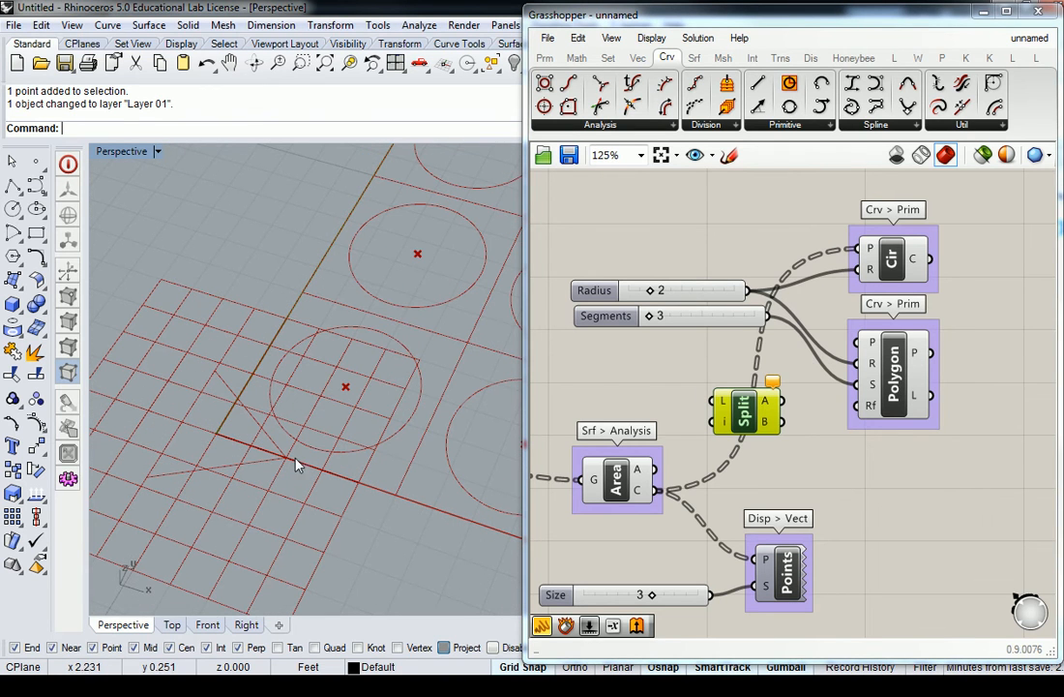
{"action": "left_click", "coordinate": [686, 330]}
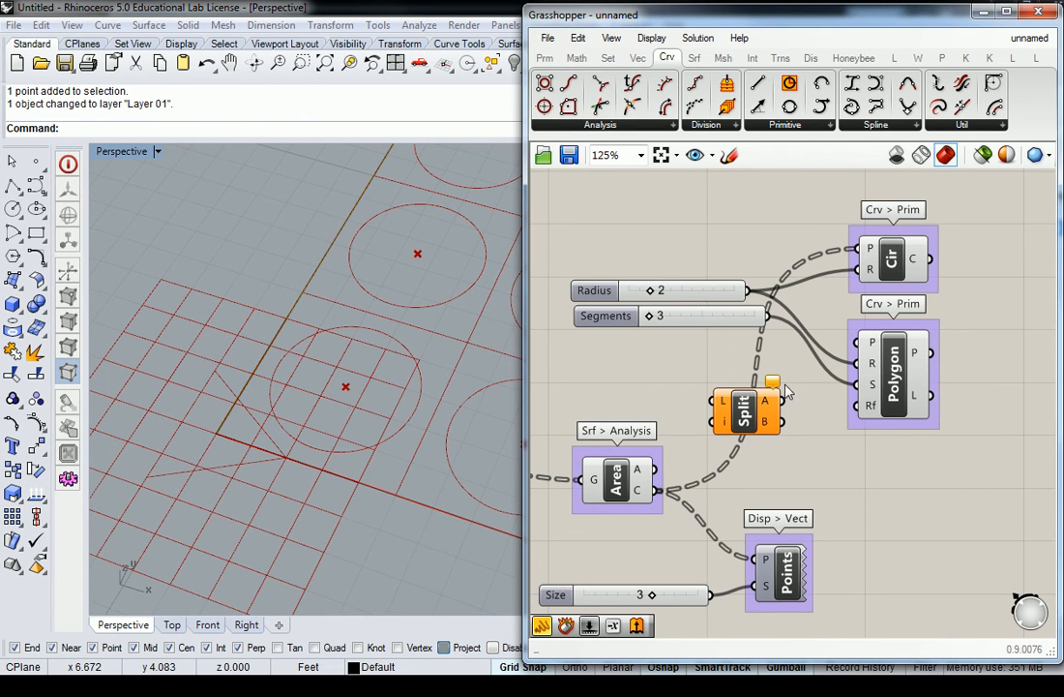
{"action": "right_click_drag", "start_coordinate": [764, 441], "coordinate": [798, 437]}
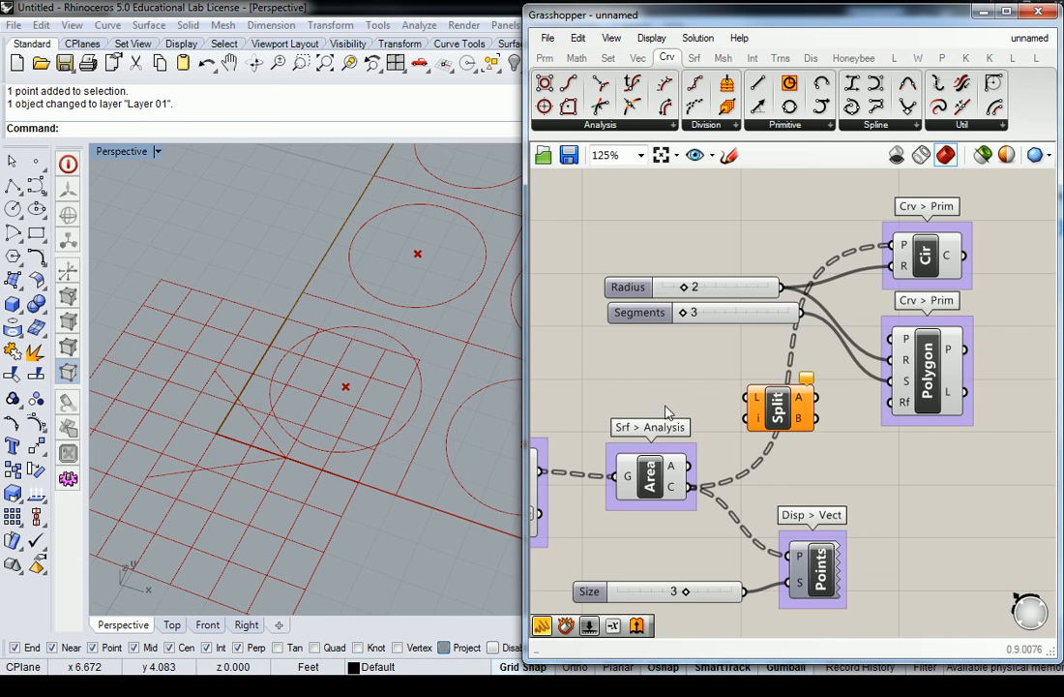
{"action": "right_click_drag", "start_coordinate": [677, 496], "coordinate": [757, 454]}
{"action": "mouse_move", "coordinate": [757, 453]}
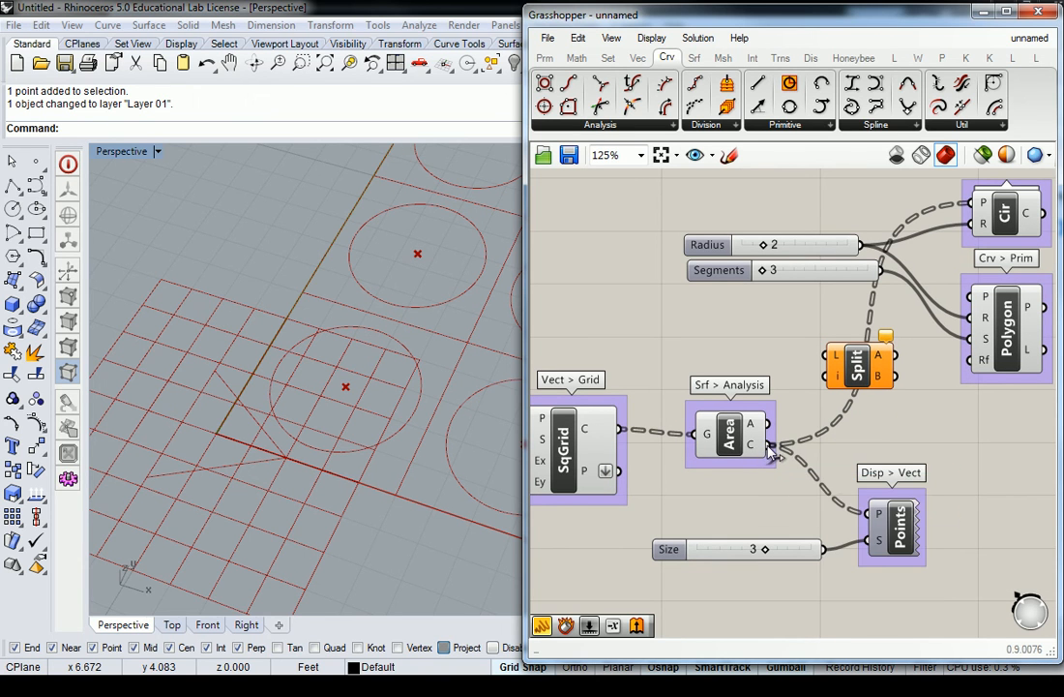
{"action": "left_click_drag", "start_coordinate": [770, 444], "coordinate": [859, 363]}
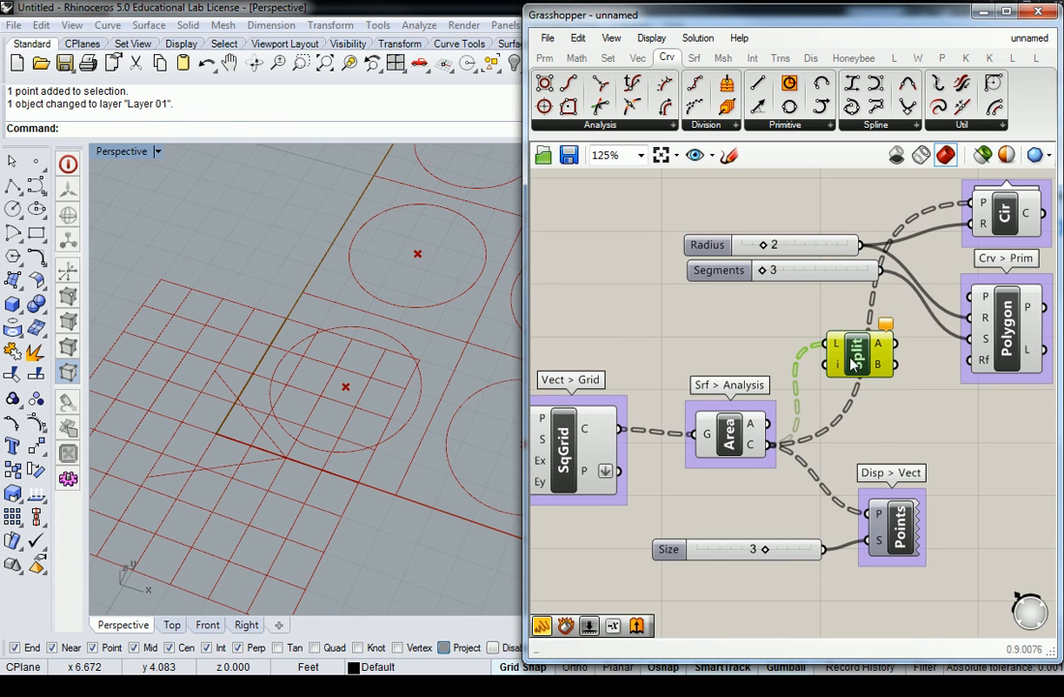
- Add a number slider ranging from 0 to 10 and connect it to Split List's index input i
{"action": "right_click_drag", "start_coordinate": [728, 326], "coordinate": [749, 342]}
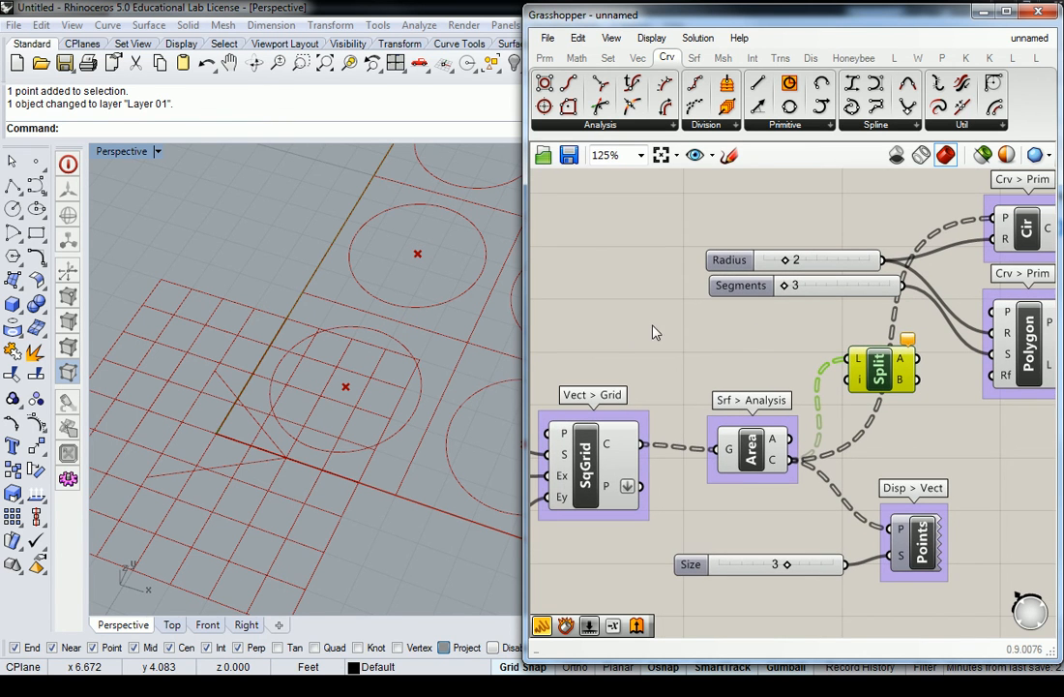
{"action": "double_click", "coordinate": [672, 342]}
{"action": "type", "text": "0<"}
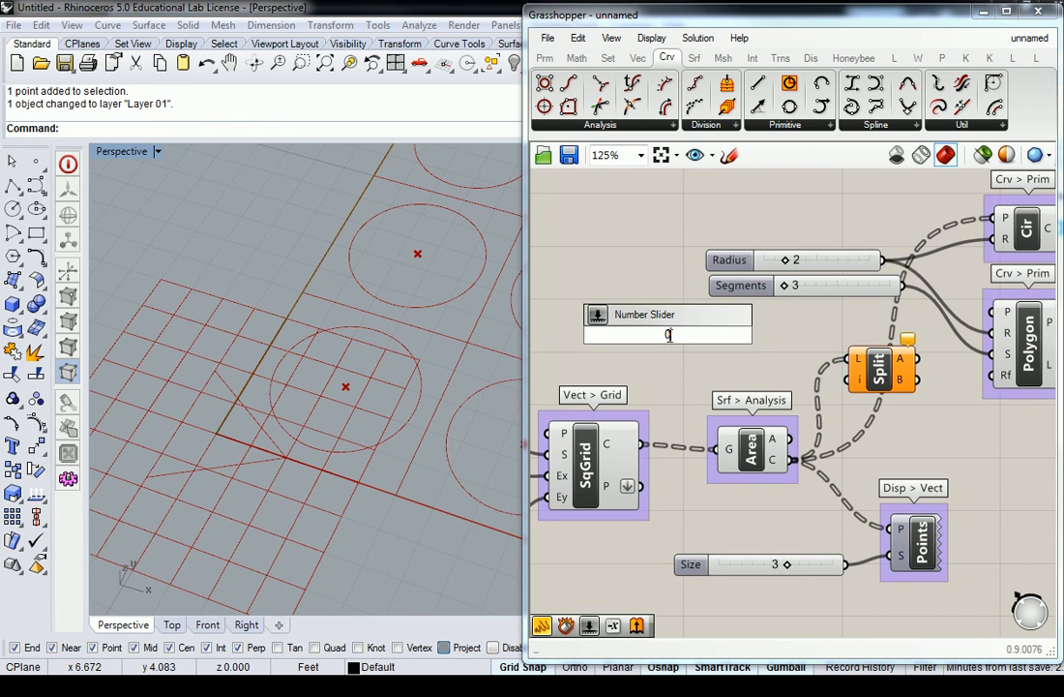
{"action": "type", "text": "10"}
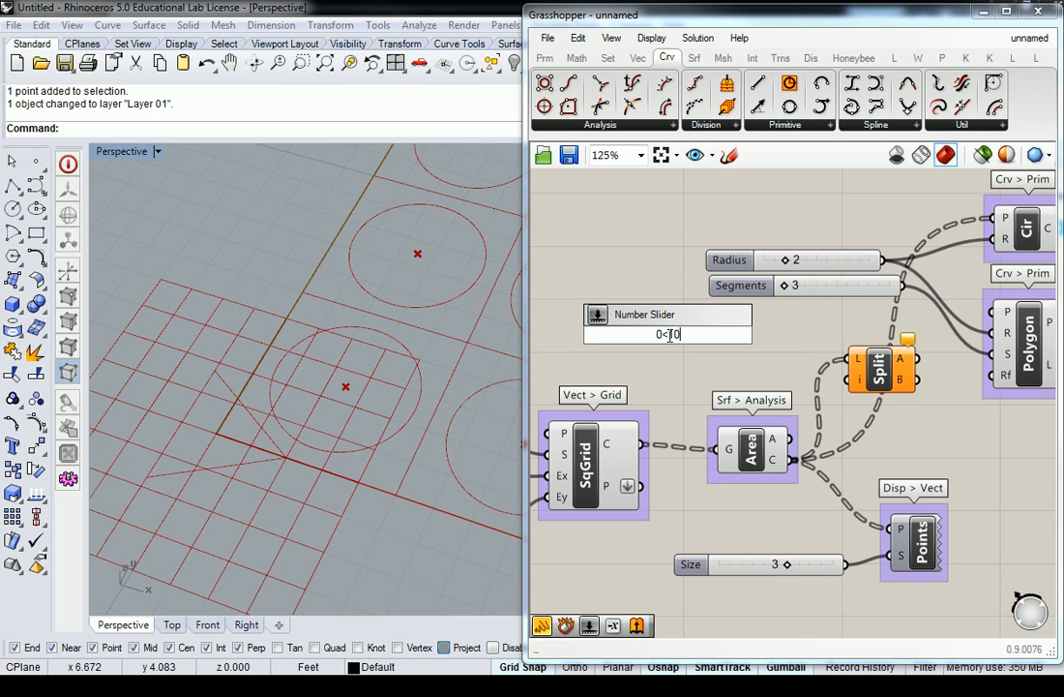
{"action": "key", "text": "Return"}
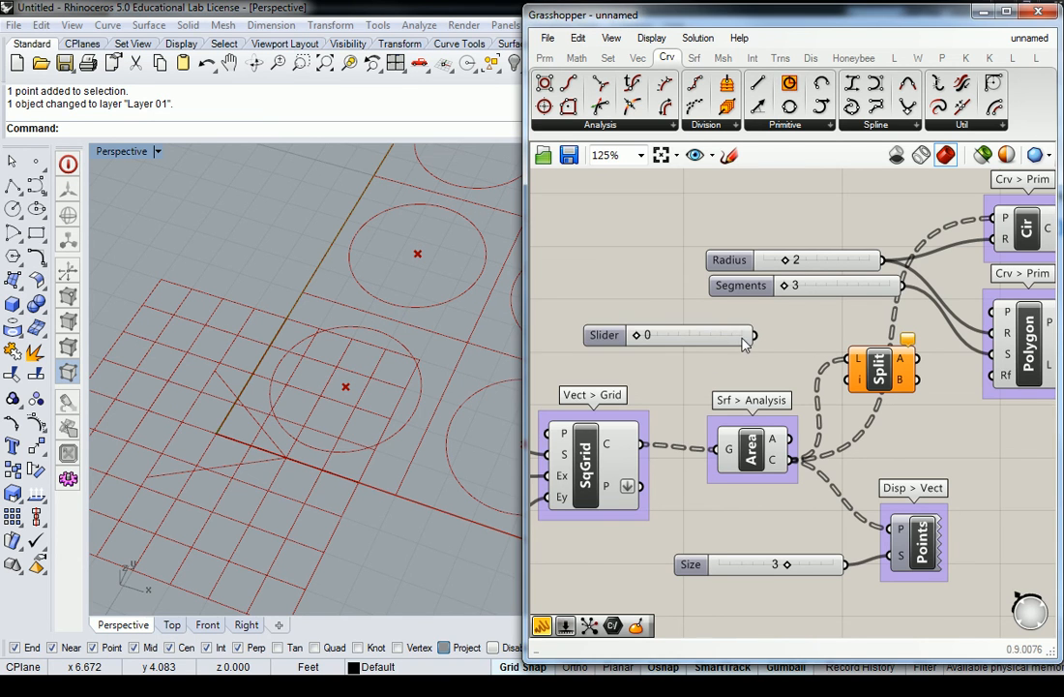
{"action": "left_click_drag", "start_coordinate": [755, 334], "coordinate": [858, 380]}
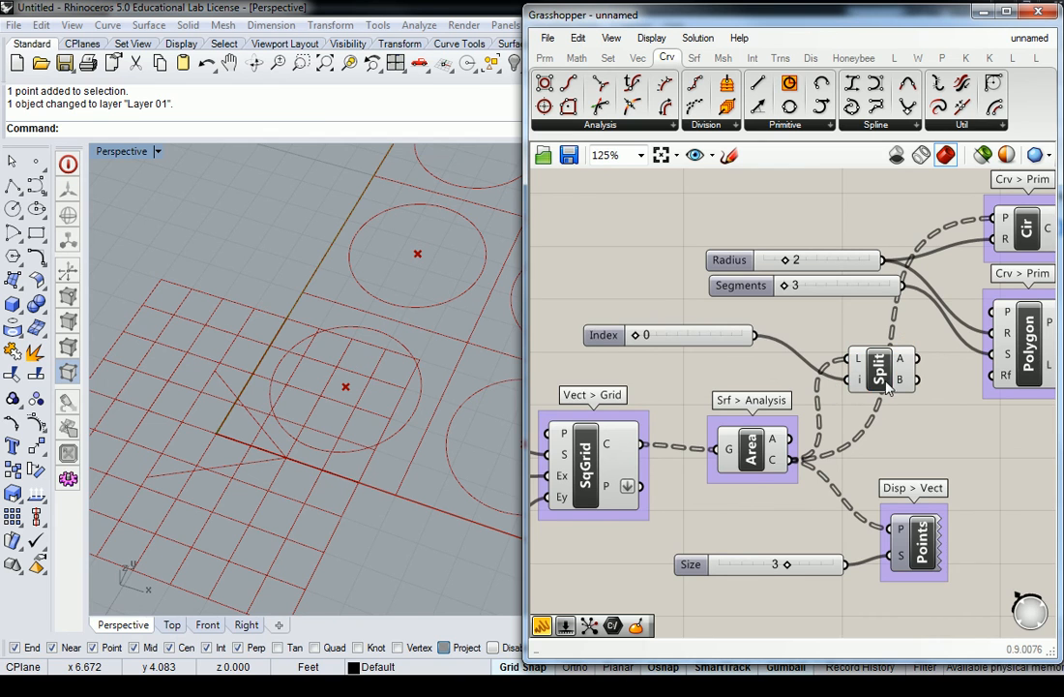
- Set the Index slider to 5 and check the data in Split List's output A
{"action": "right_click_drag", "start_coordinate": [899, 364], "coordinate": [848, 390]}
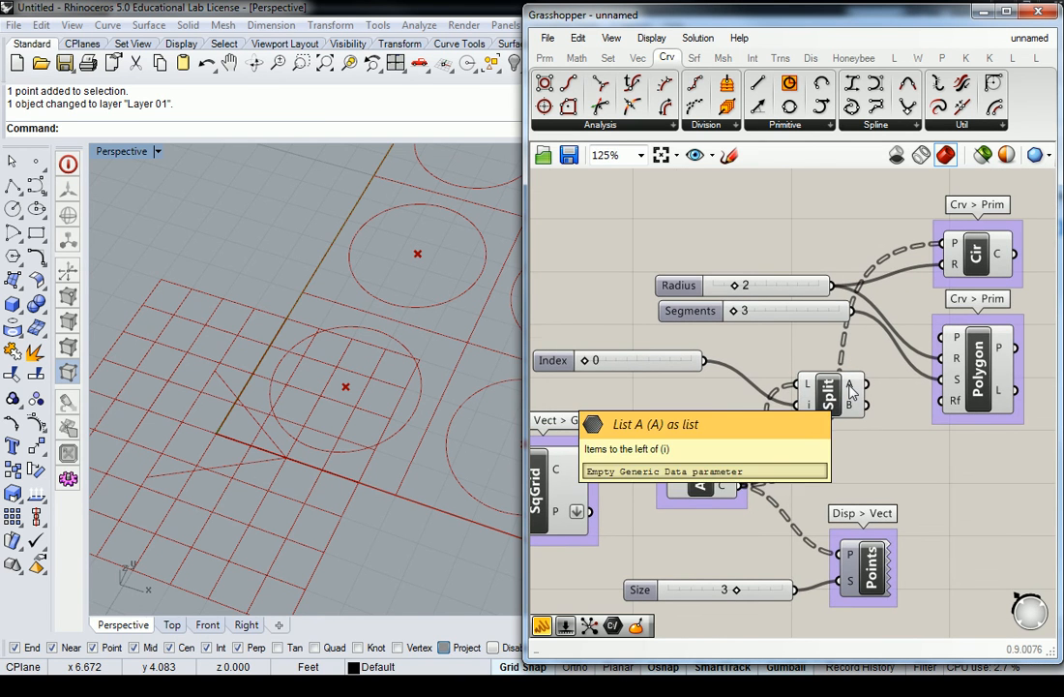
{"action": "scroll", "coordinate": [849, 390], "scroll_direction": "down", "scroll_amount": 4}
{"action": "scroll", "coordinate": [852, 388], "scroll_direction": "up", "scroll_amount": 3}
{"action": "left_click_drag", "start_coordinate": [638, 366], "coordinate": [683, 372]}
{"action": "right_click_drag", "start_coordinate": [841, 401], "coordinate": [795, 405]}
{"action": "mouse_move", "coordinate": [803, 394]}
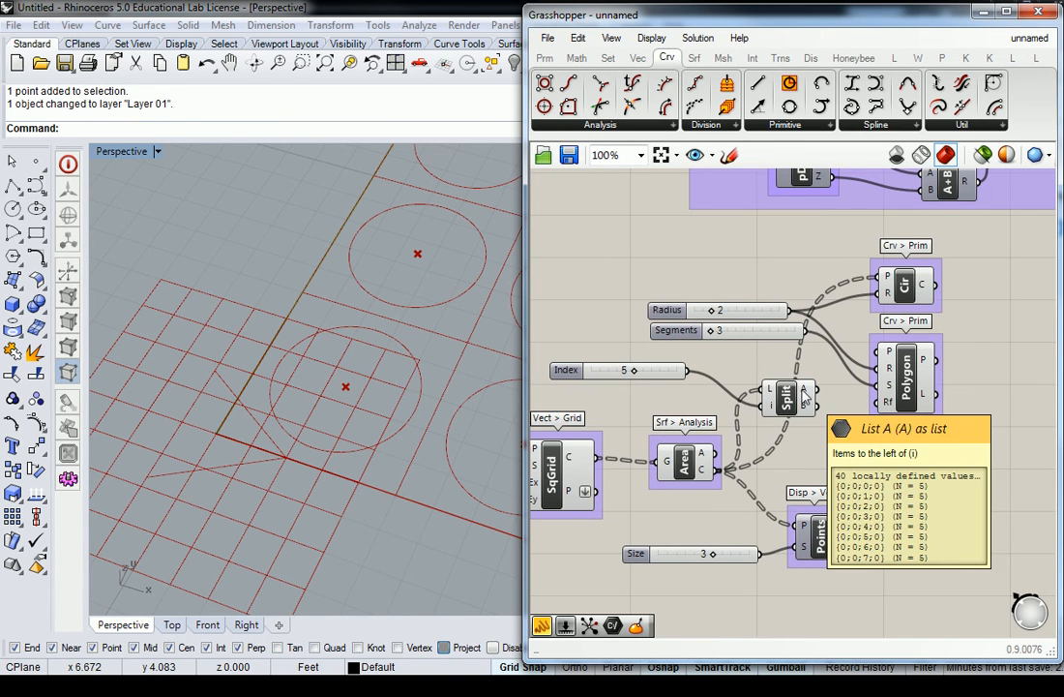
- Add a Panel beside the Polygon component, connect Split List's output A to it, and enlarge it to show more items
{"action": "left_click", "coordinate": [545, 57]}
{"action": "left_click_drag", "start_coordinate": [767, 107], "coordinate": [915, 545]}
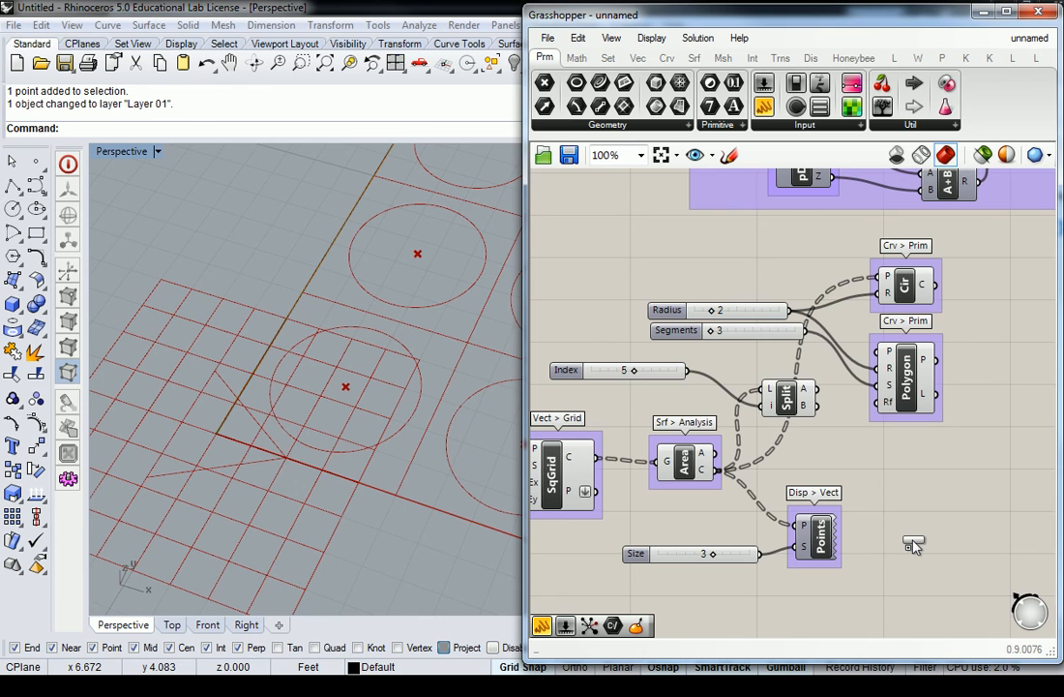
{"action": "left_click_drag", "start_coordinate": [914, 547], "coordinate": [917, 455]}
{"action": "left_click_drag", "start_coordinate": [818, 405], "coordinate": [852, 453]}
{"action": "right_click_drag", "start_coordinate": [931, 463], "coordinate": [840, 407]}
{"action": "left_click_drag", "start_coordinate": [840, 408], "coordinate": [932, 417]}
{"action": "right_click_drag", "start_coordinate": [965, 475], "coordinate": [864, 404]}
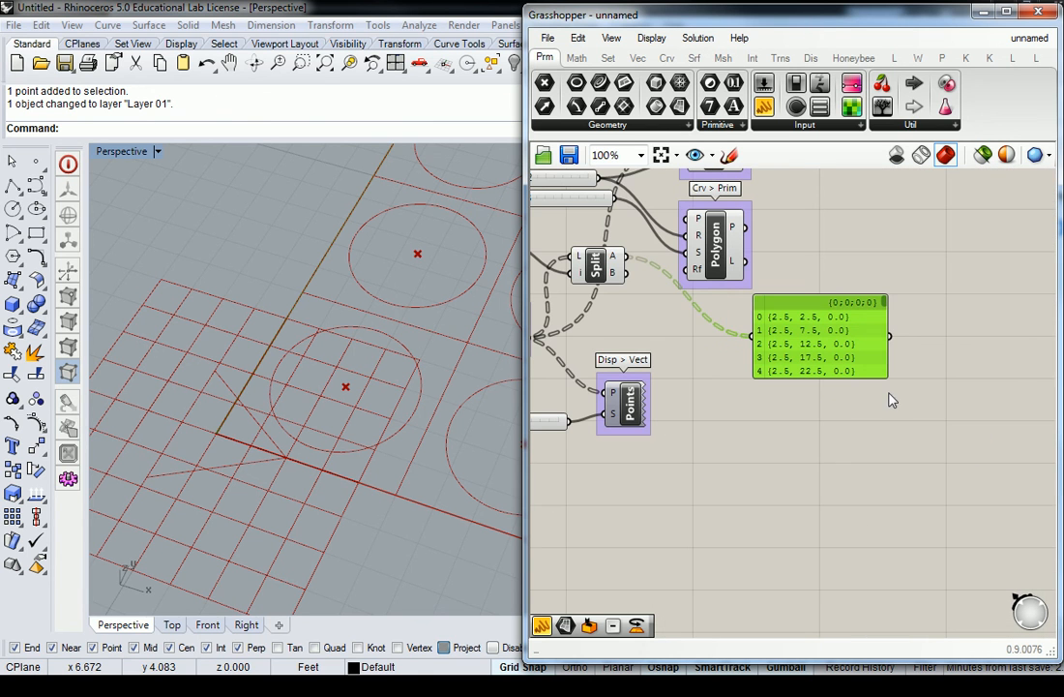
{"action": "left_click_drag", "start_coordinate": [887, 378], "coordinate": [1023, 495]}
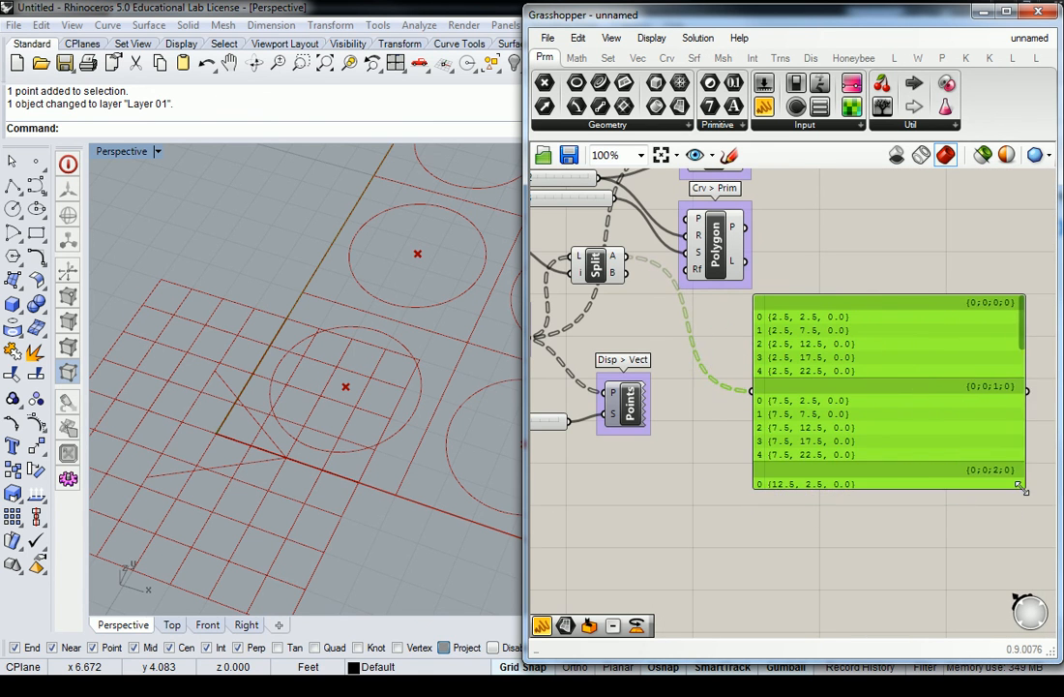
- Duplicate the Panel below the original and connect Split List's output B to the copy
{"action": "left_click_drag", "start_coordinate": [882, 363], "coordinate": [883, 568], "text": "alt"}
{"action": "left_click_drag", "start_coordinate": [760, 584], "coordinate": [759, 589]}
{"action": "left_click", "coordinate": [732, 486]}
{"action": "right_click_drag", "start_coordinate": [733, 486], "coordinate": [707, 399]}
{"action": "scroll", "coordinate": [727, 389], "scroll_direction": "down", "scroll_amount": 1}
{"action": "scroll", "coordinate": [740, 362], "scroll_direction": "up", "scroll_amount": 1}
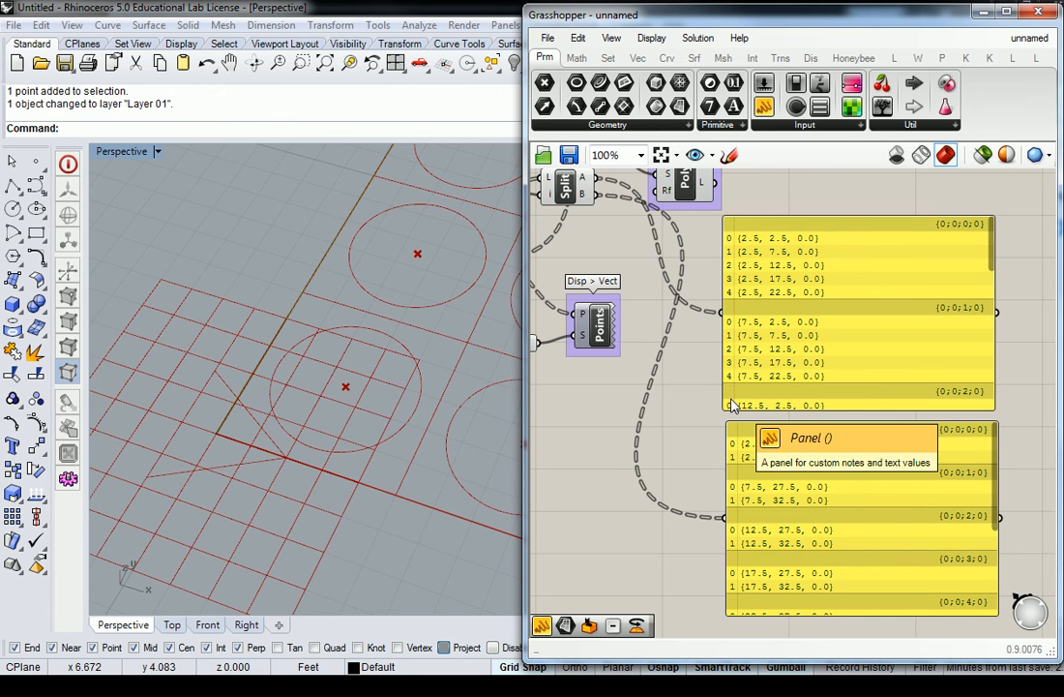
- Move the Index slider down so it sits nearly level with the Split List component
{"action": "right_click_drag", "start_coordinate": [601, 205], "coordinate": [701, 249]}
{"action": "scroll", "coordinate": [688, 240], "scroll_direction": "down", "scroll_amount": 2}
{"action": "scroll", "coordinate": [698, 253], "scroll_direction": "up", "scroll_amount": 1}
{"action": "scroll", "coordinate": [701, 259], "scroll_direction": "up", "scroll_amount": 1}
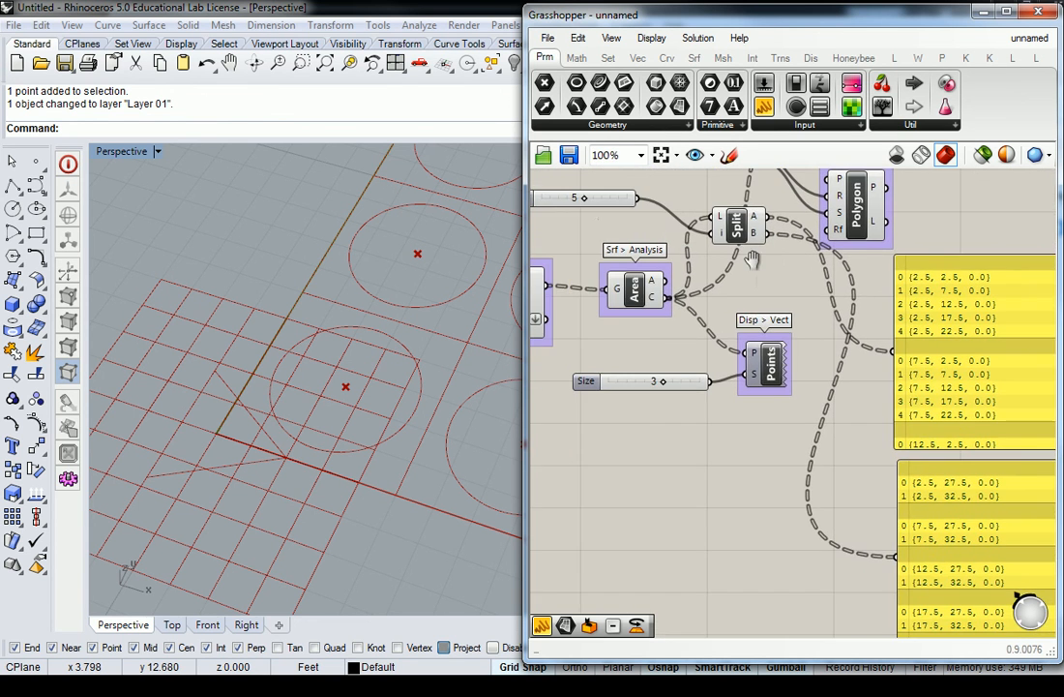
{"action": "left_click", "coordinate": [593, 221]}
{"action": "mouse_move", "coordinate": [591, 222]}
{"action": "left_mouse_down"}
{"action": "mouse_move", "coordinate": [561, 224]}
{"action": "mouse_move", "coordinate": [613, 225]}
{"action": "mouse_move", "coordinate": [553, 236]}
{"action": "mouse_move", "coordinate": [605, 236]}
{"action": "mouse_move", "coordinate": [595, 236]}
{"action": "left_mouse_up"}
- Delete both data panels connected to Split List
{"action": "scroll", "coordinate": [743, 267], "scroll_direction": "down", "scroll_amount": 2}
{"action": "left_click_drag", "start_coordinate": [969, 290], "coordinate": [892, 482]}
{"action": "key", "text": "Delete"}
- Connect Split List's output A to Circle's plane input P and output B to Polygon's plane input P
{"action": "right_click_drag", "start_coordinate": [674, 327], "coordinate": [704, 358]}
{"action": "scroll", "coordinate": [316, 221], "scroll_direction": "down", "scroll_amount": 6}
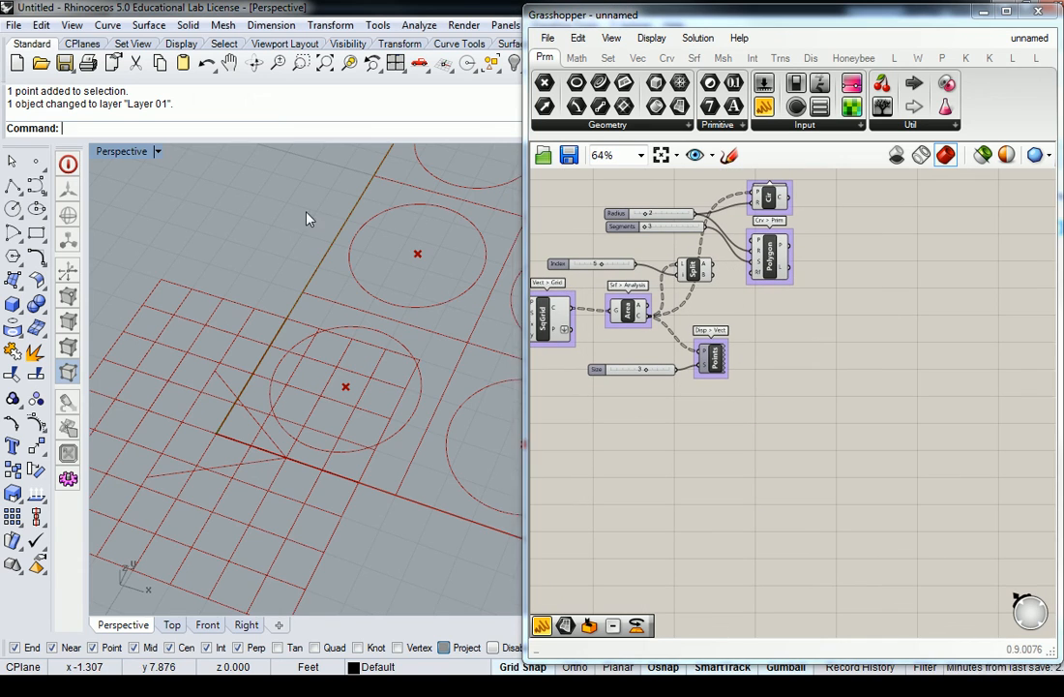
{"action": "right_click_drag", "start_coordinate": [728, 227], "coordinate": [819, 311]}
{"action": "scroll", "coordinate": [758, 248], "scroll_direction": "up", "scroll_amount": 3}
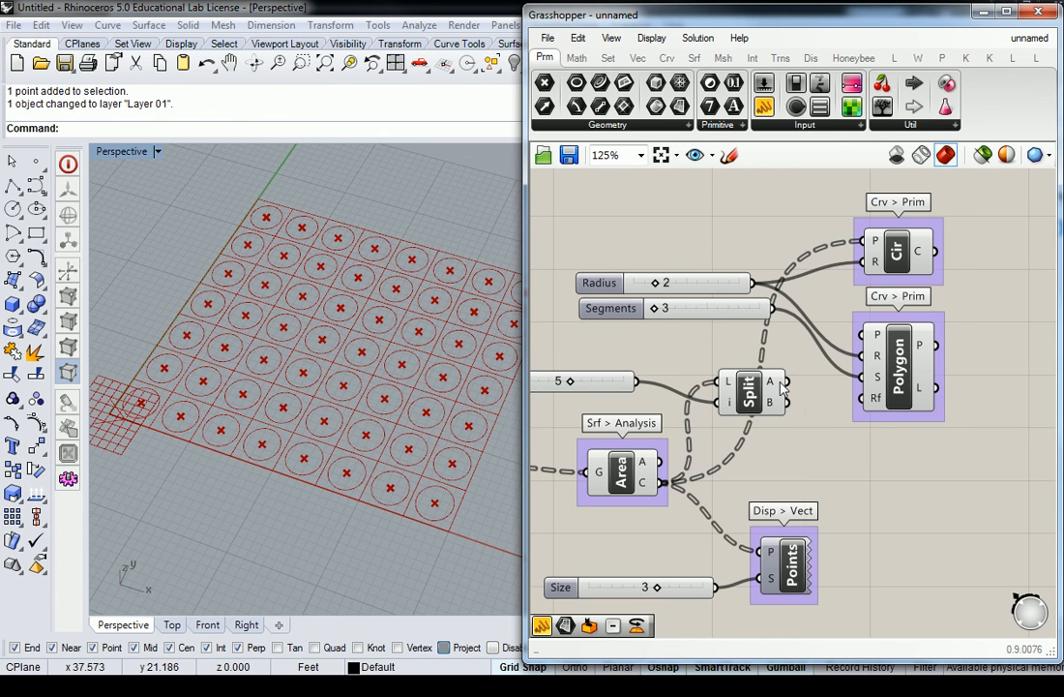
{"action": "mouse_move", "coordinate": [784, 387]}
{"action": "left_click_drag", "start_coordinate": [786, 382], "coordinate": [864, 242]}
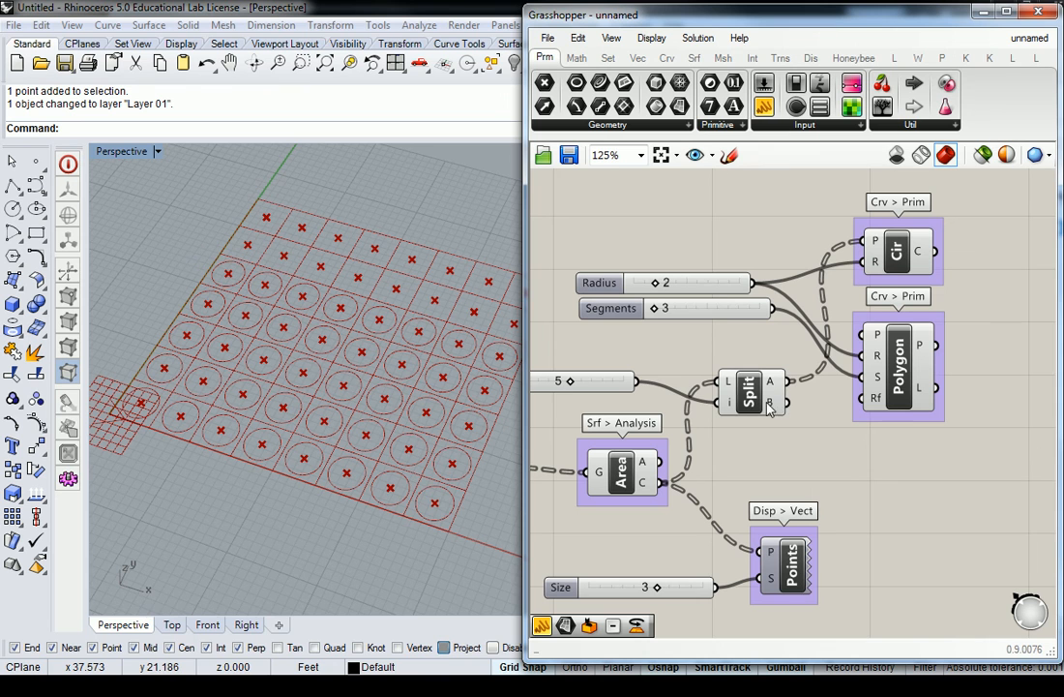
{"action": "left_click_drag", "start_coordinate": [786, 402], "coordinate": [861, 335]}
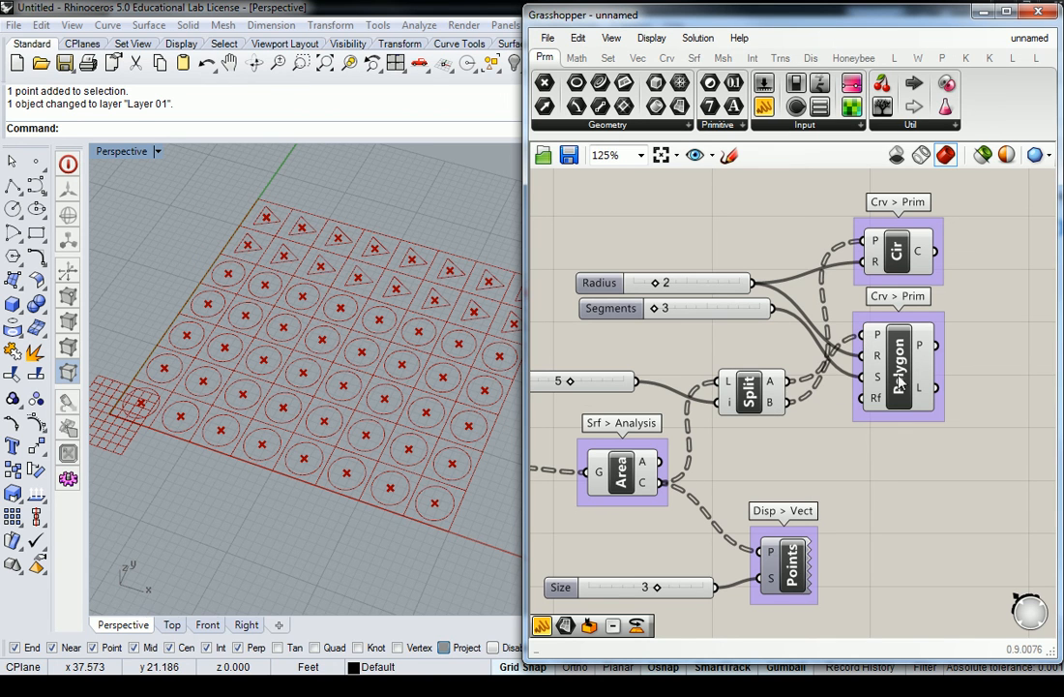
- Set the Index slider to 4 and move the Segments slider so its output end lines up below the Radius slider's
{"action": "right_click_drag", "start_coordinate": [574, 389], "coordinate": [689, 375]}
{"action": "mouse_move", "coordinate": [682, 368]}
{"action": "left_mouse_down"}
{"action": "mouse_move", "coordinate": [635, 373]}
{"action": "mouse_move", "coordinate": [709, 376]}
{"action": "mouse_move", "coordinate": [633, 385]}
{"action": "mouse_move", "coordinate": [673, 391]}
{"action": "left_mouse_up"}
{"action": "right_click_drag", "start_coordinate": [851, 334], "coordinate": [761, 311]}
{"action": "scroll", "coordinate": [735, 302], "scroll_direction": "down", "scroll_amount": 1}
{"action": "left_click", "coordinate": [728, 304]}
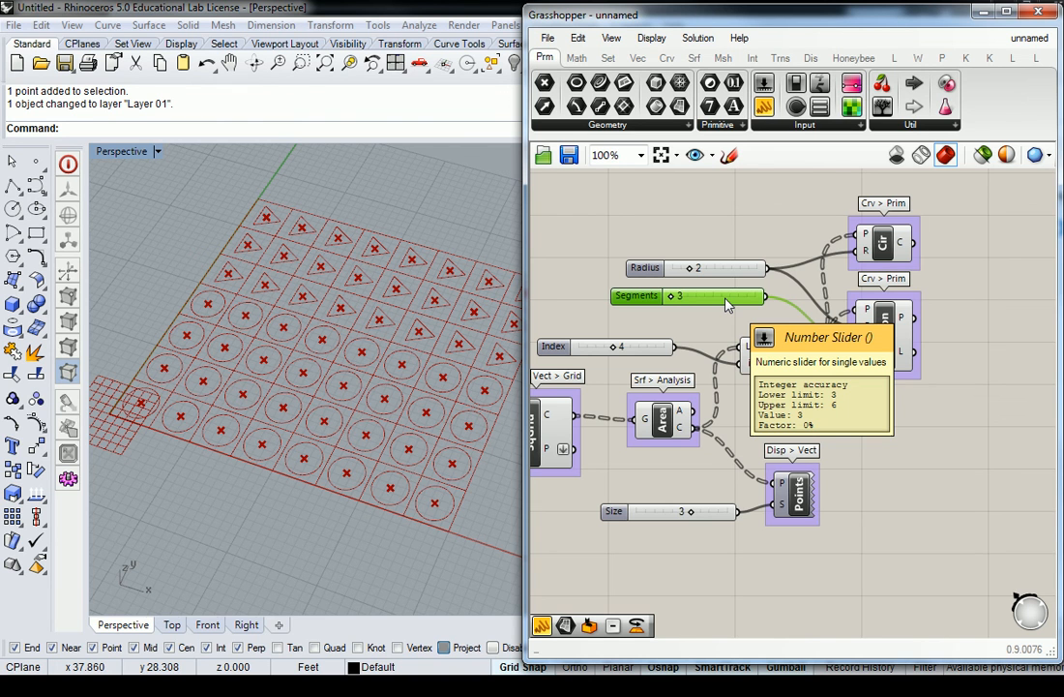
{"action": "right_click_drag", "start_coordinate": [701, 326], "coordinate": [803, 288]}
{"action": "scroll", "coordinate": [804, 287], "scroll_direction": "down", "scroll_amount": 1}
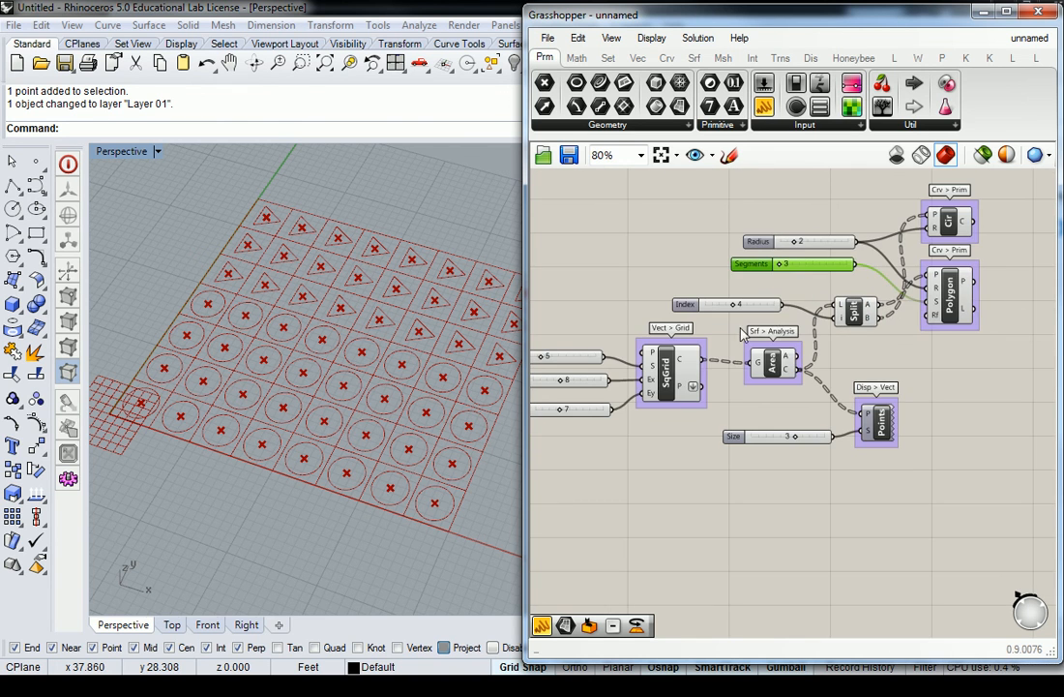
- Flatten the SqGrid component's cell output C and set the Index slider to 9
{"action": "right_click_drag", "start_coordinate": [743, 334], "coordinate": [764, 338]}
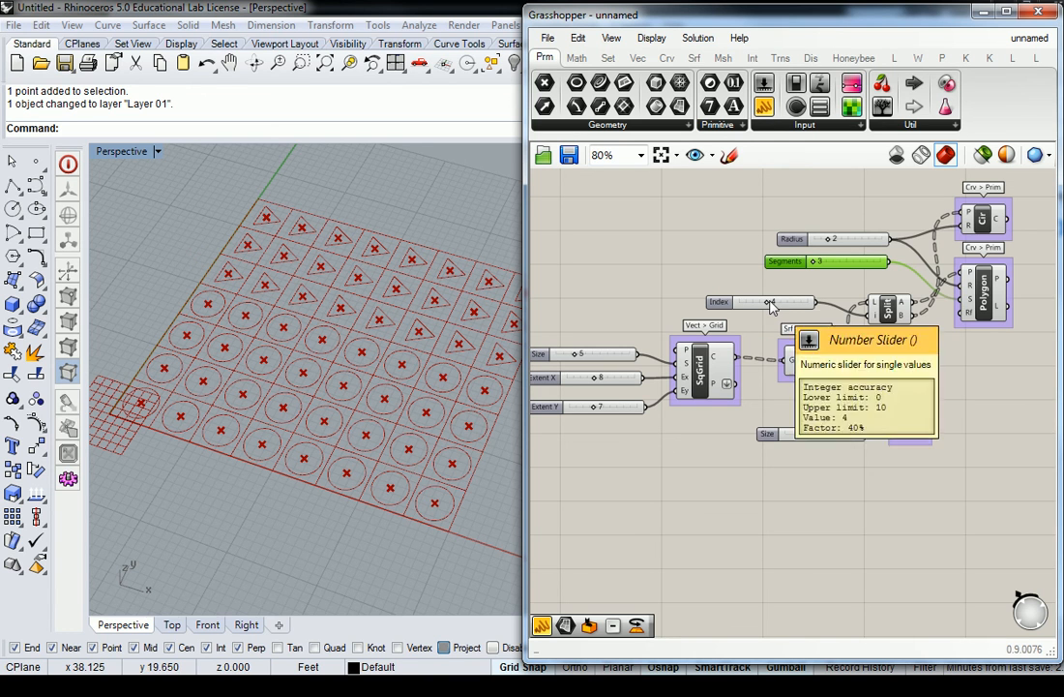
{"action": "mouse_move", "coordinate": [771, 302]}
{"action": "left_mouse_down"}
{"action": "mouse_move", "coordinate": [747, 317]}
{"action": "mouse_move", "coordinate": [777, 304]}
{"action": "mouse_move", "coordinate": [774, 314]}
{"action": "left_mouse_up"}
{"action": "right_click", "coordinate": [728, 362]}
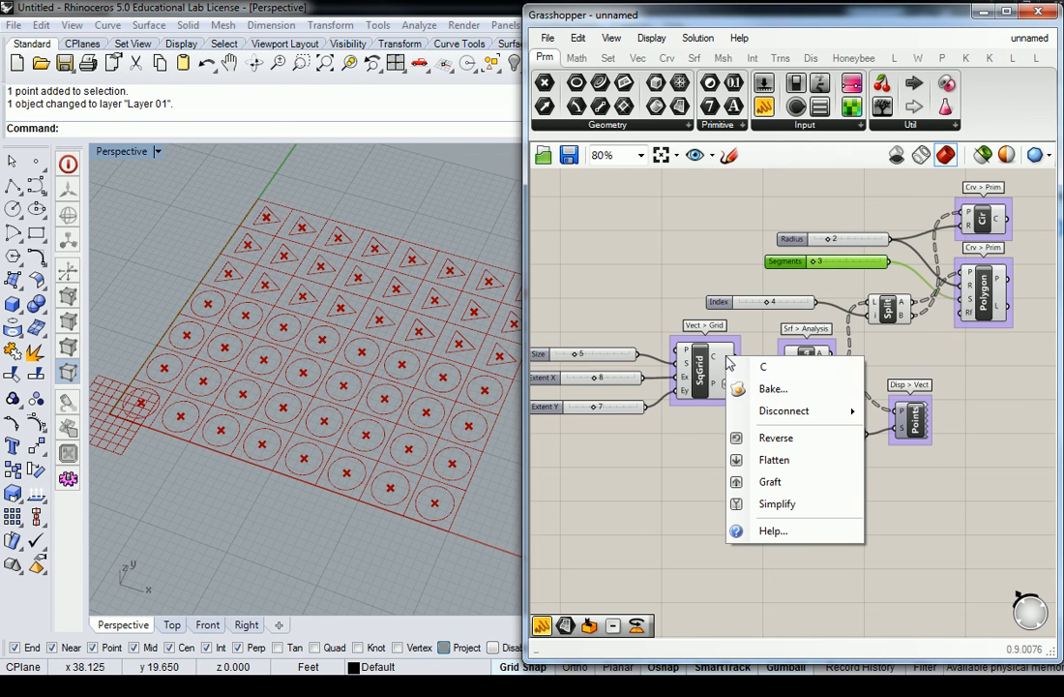
{"action": "mouse_move", "coordinate": [748, 410]}
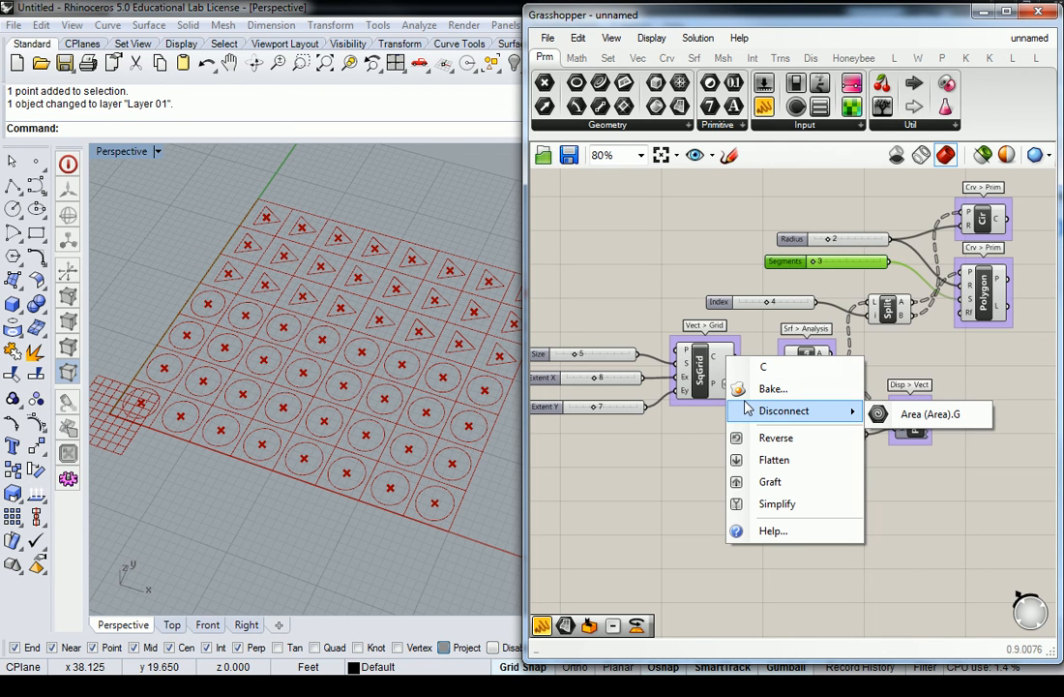
{"action": "left_click", "coordinate": [777, 460]}
{"action": "left_click", "coordinate": [739, 250]}
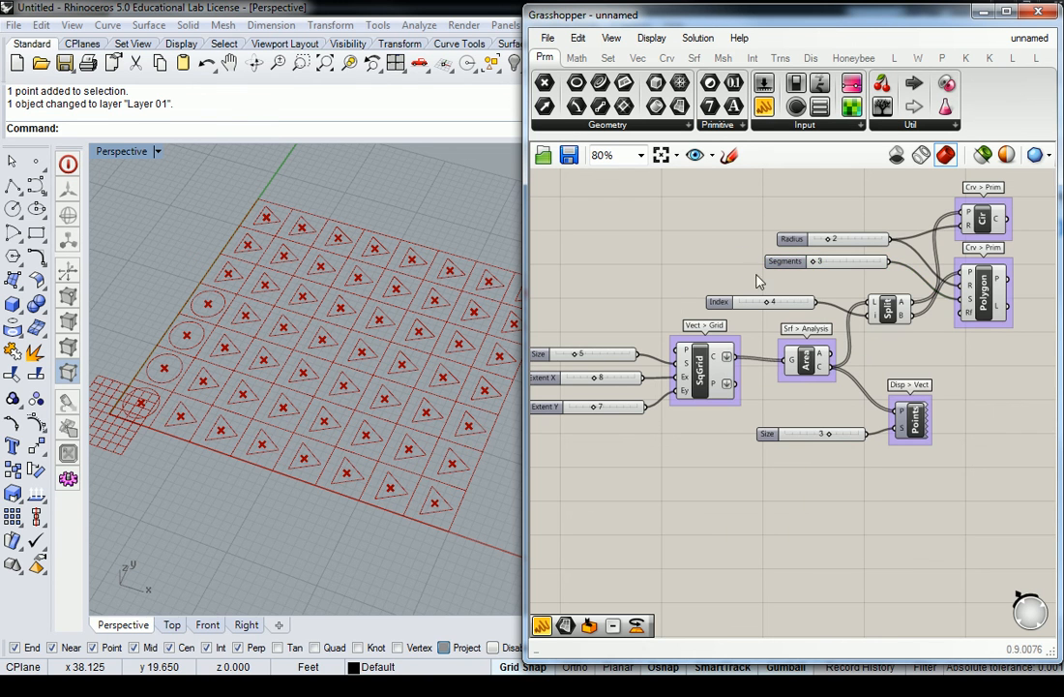
{"action": "right_click_drag", "start_coordinate": [356, 251], "coordinate": [347, 278]}
{"action": "left_click_drag", "start_coordinate": [766, 302], "coordinate": [808, 327]}
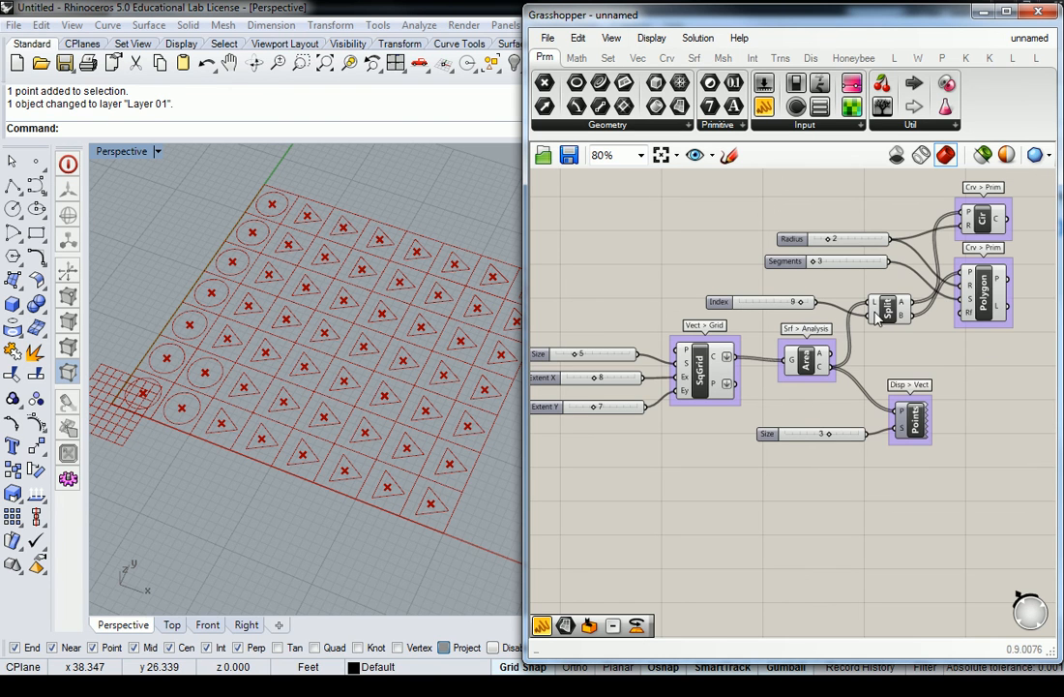
- Turn off flattening on SqGrid's cell output C and set the Index slider to 3
{"action": "right_click", "coordinate": [723, 356]}
{"action": "left_click", "coordinate": [781, 463]}
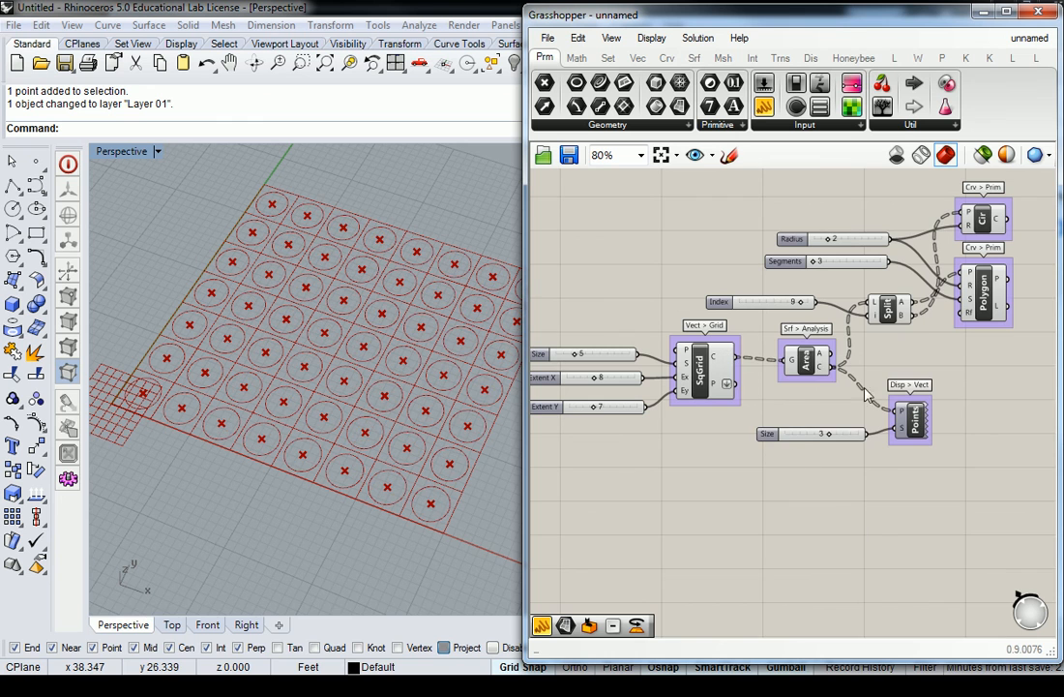
{"action": "right_click_drag", "start_coordinate": [769, 309], "coordinate": [682, 307]}
{"action": "left_click_drag", "start_coordinate": [712, 303], "coordinate": [678, 310]}
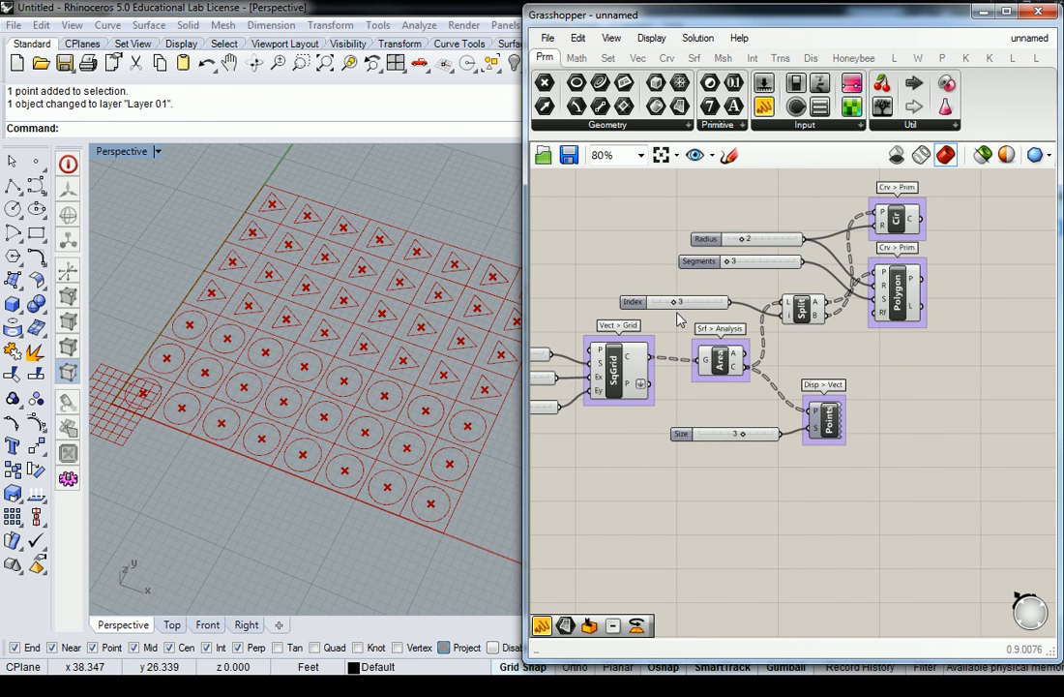